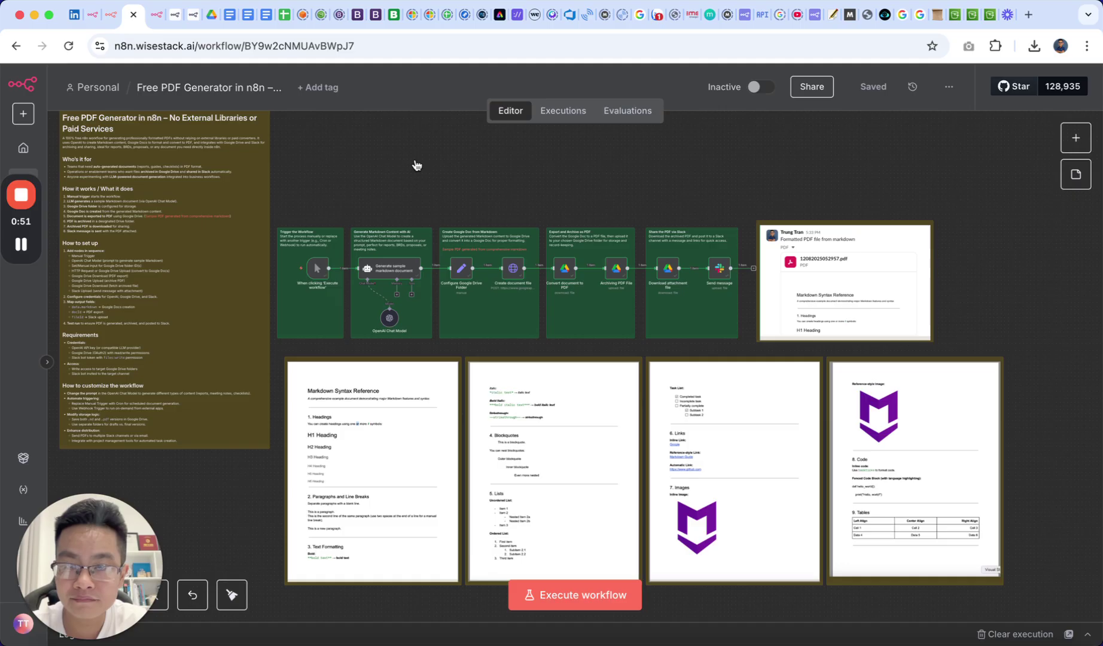
scroll(415, 160, "up", 3, "ctrl")
scroll(415, 162, "up", 2, "ctrl")
scroll(415, 164, "up", 2, "ctrl")
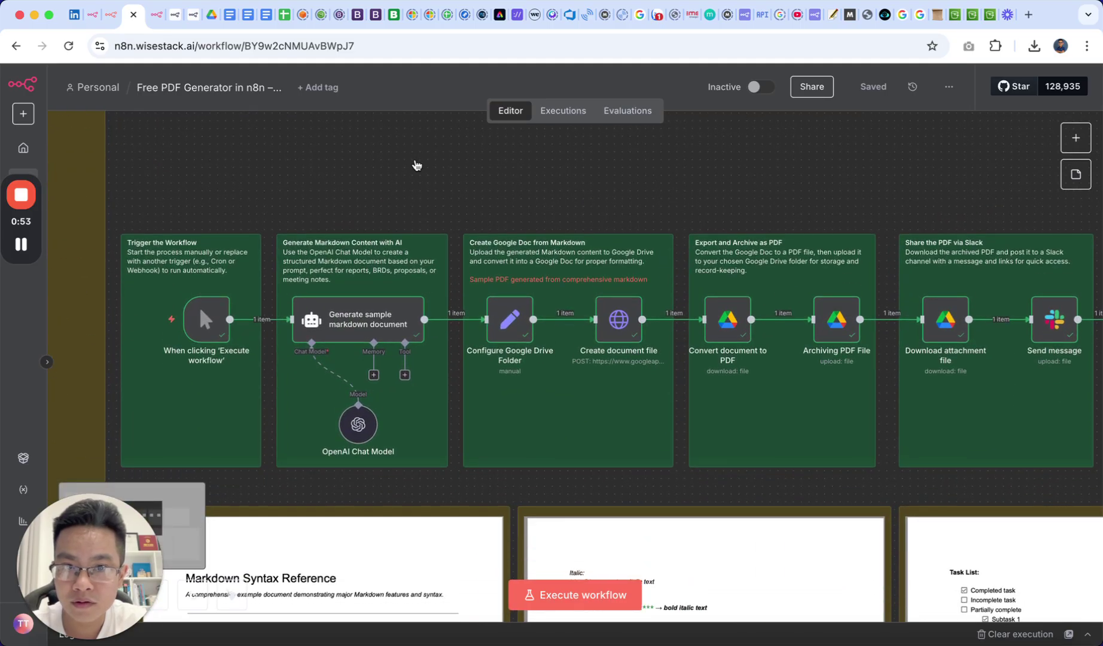
scroll(415, 164, "up", 1, "ctrl")
scroll(415, 165, "up", 1, "ctrl")
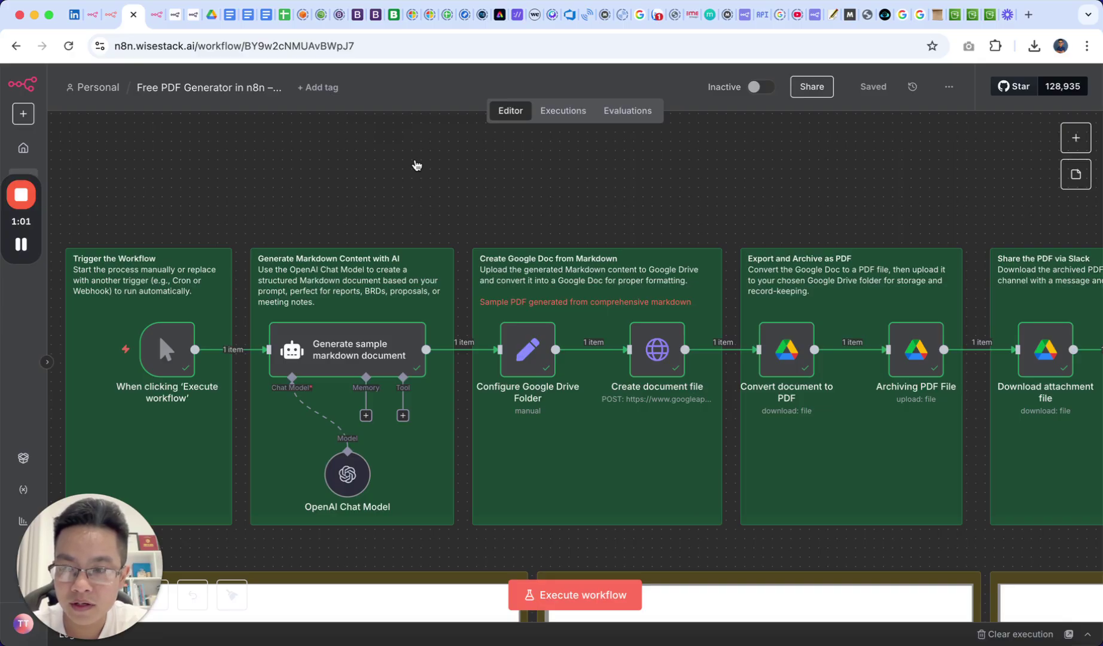
mouse_move(358, 320)
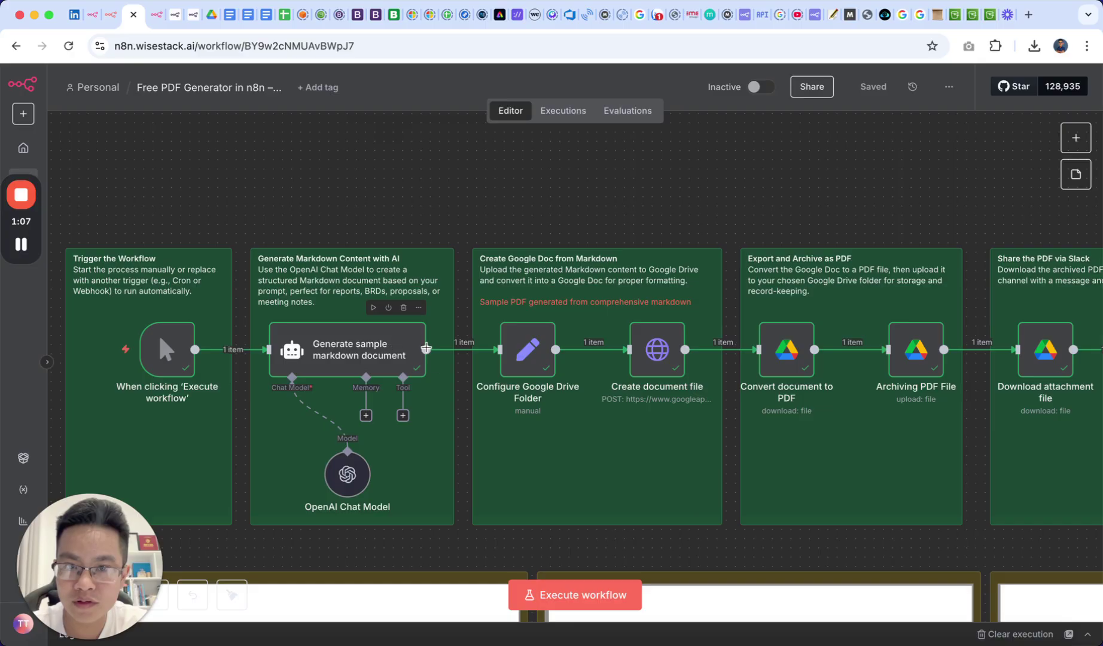
mouse_move(462, 350)
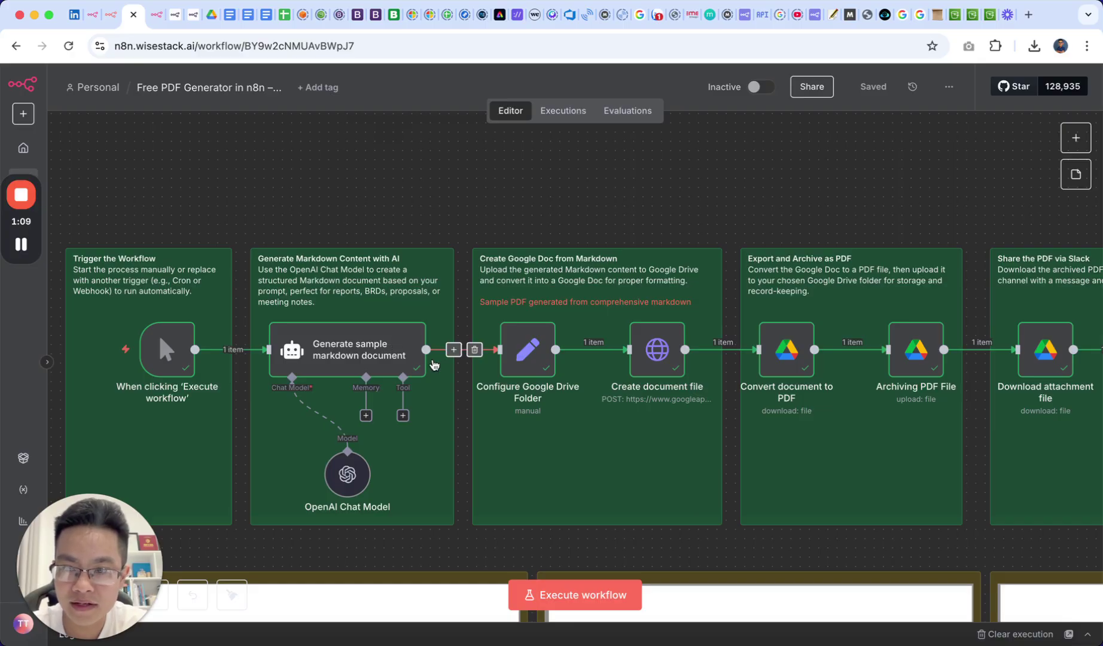
scroll(583, 367, "down", 5)
scroll(583, 367, "down", 3)
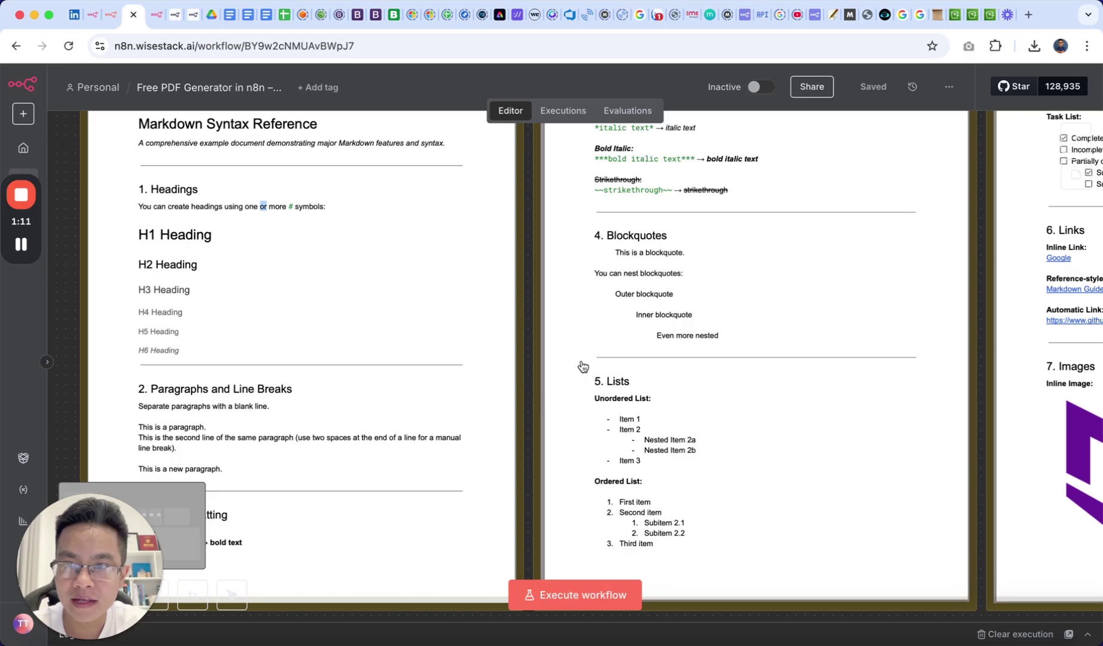
scroll(583, 366, "left", 2)
scroll(582, 367, "left", 1)
scroll(582, 366, "left", 1)
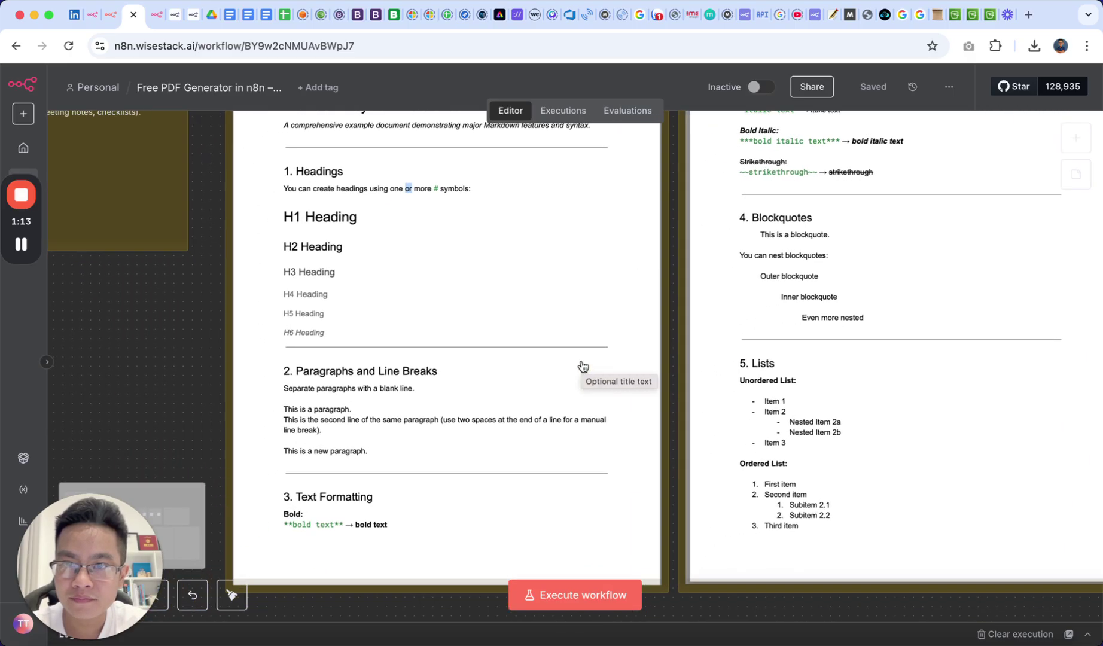
scroll(582, 367, "up", 3)
scroll(583, 366, "up", 3)
scroll(583, 364, "down", 4)
scroll(583, 364, "right", 1)
scroll(582, 365, "down", 2)
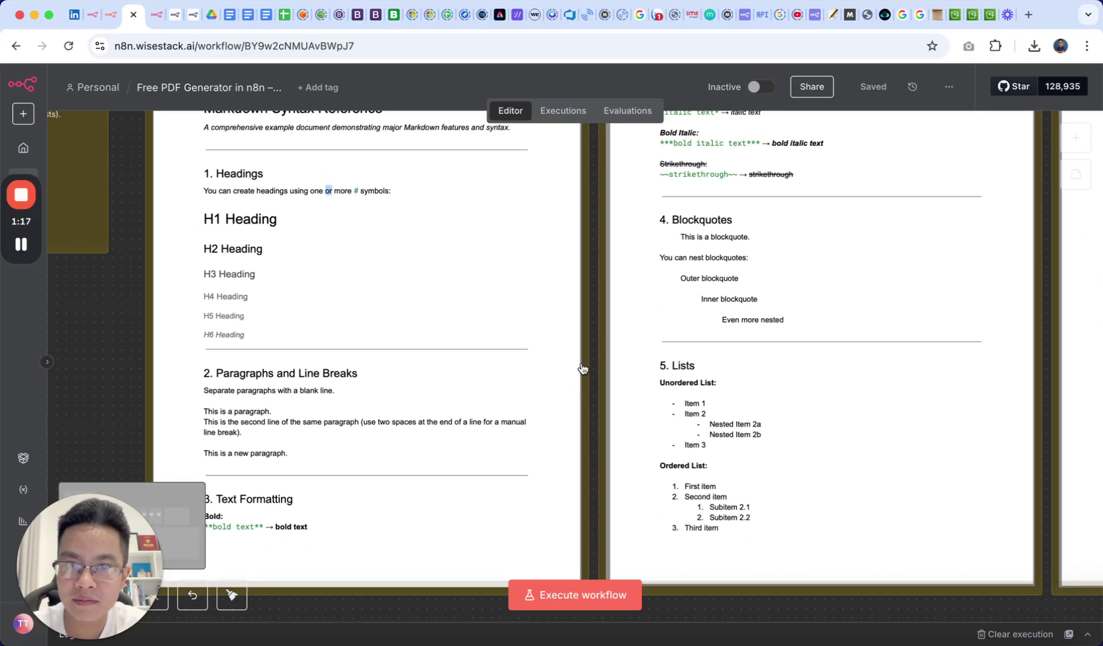
scroll(582, 368, "up", 1)
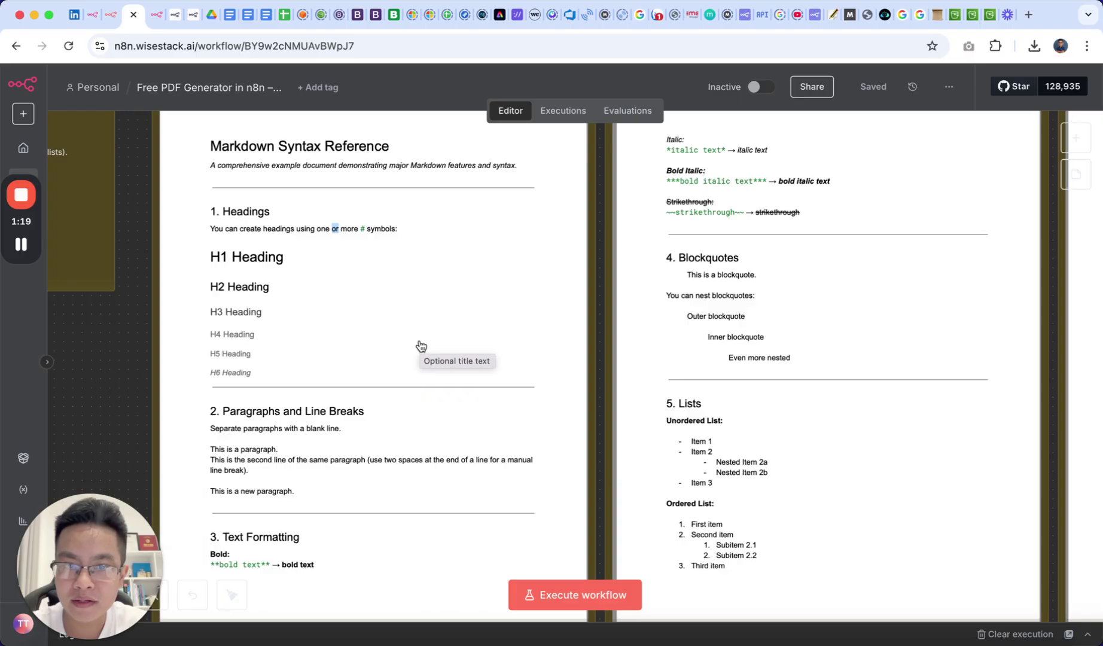
scroll(419, 348, "right", 5)
scroll(420, 348, "right", 1)
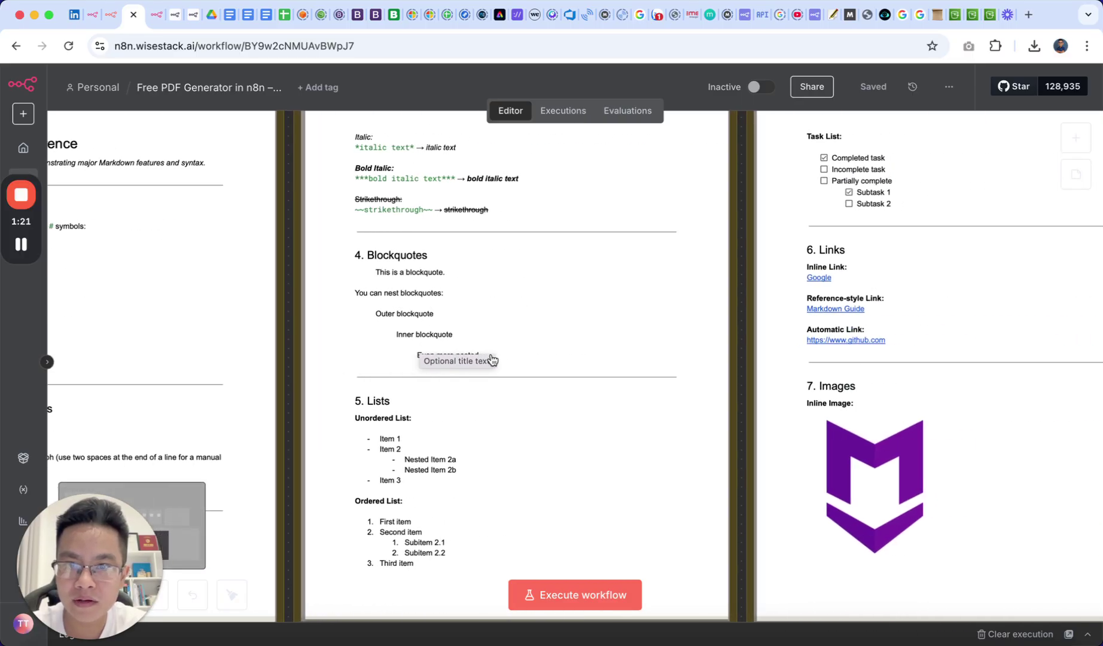
scroll(490, 360, "right", 4)
scroll(491, 360, "down", 2)
scroll(490, 360, "up", 2)
scroll(491, 360, "right", 2)
scroll(492, 360, "right", 4)
scroll(492, 360, "right", 3)
scroll(493, 360, "down", 1)
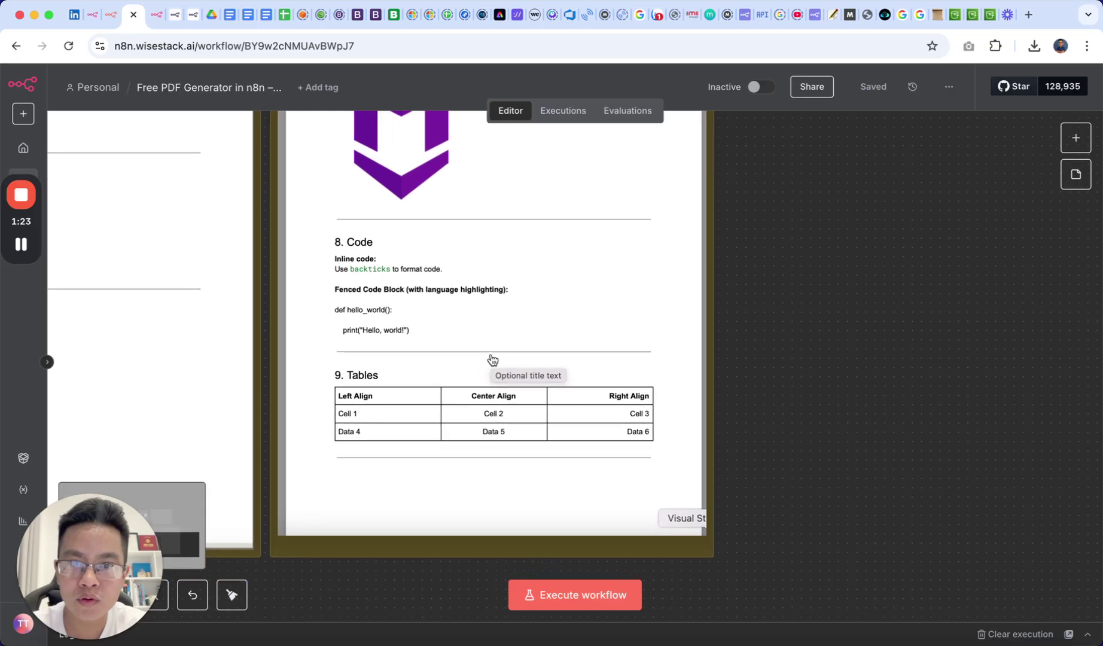
scroll(492, 360, "left", 7)
scroll(398, 375, "up", 4)
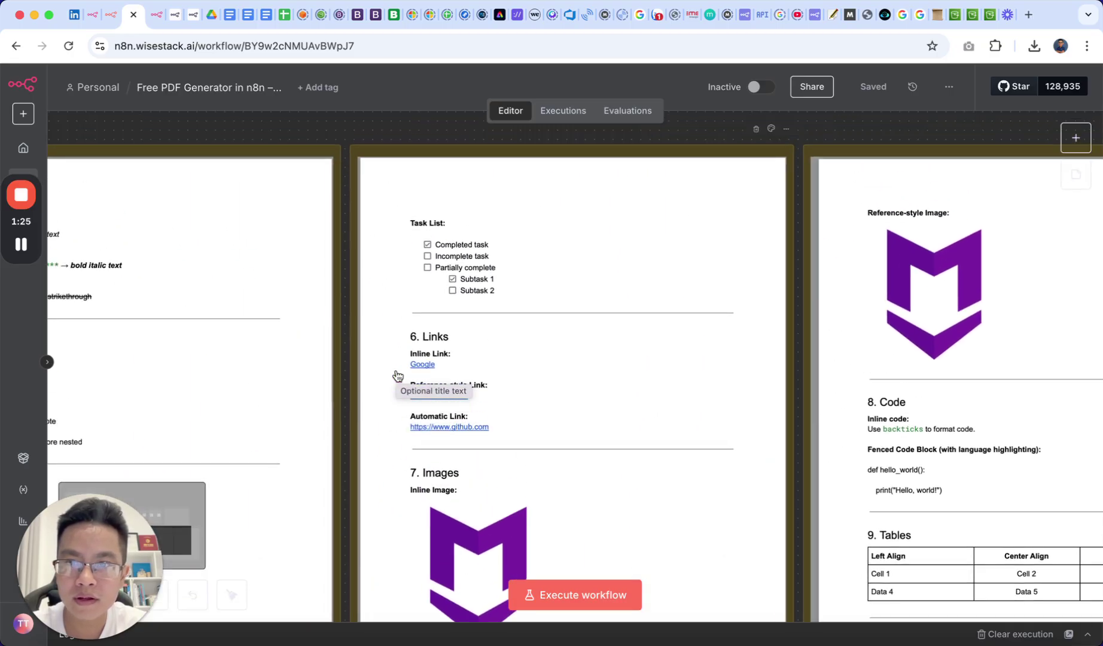
scroll(397, 376, "up", 1)
scroll(566, 455, "left", 6)
scroll(566, 455, "down", 2)
scroll(566, 454, "left", 4)
scroll(566, 454, "up", 2)
scroll(566, 454, "up", 1)
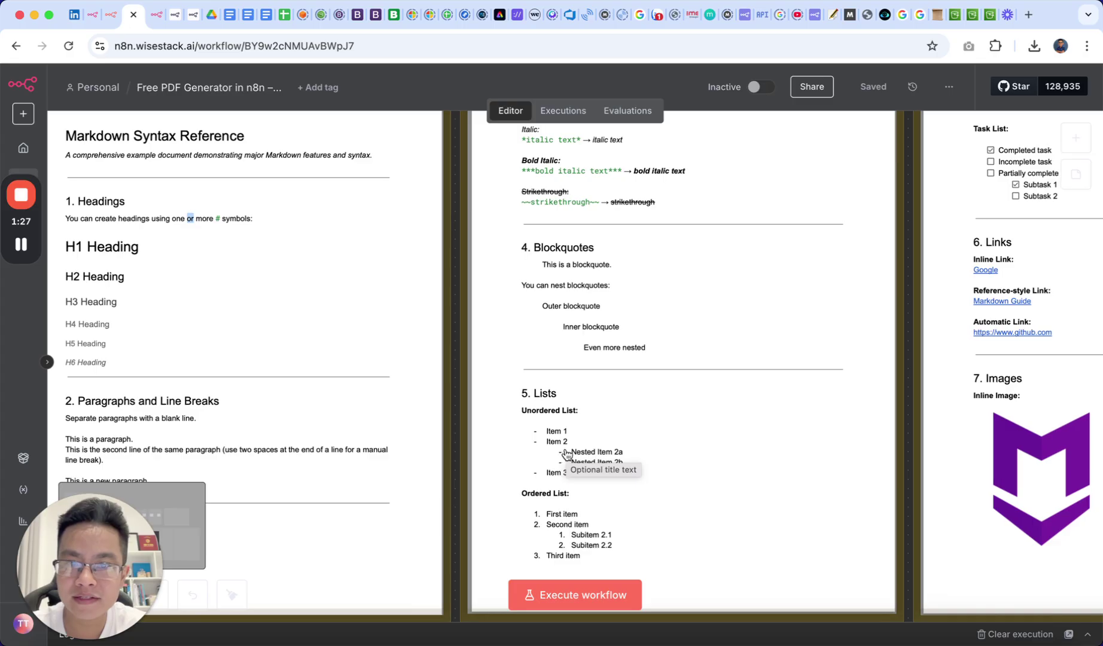
scroll(517, 439, "down", 3)
scroll(491, 427, "down", 2)
scroll(491, 427, "up", 5)
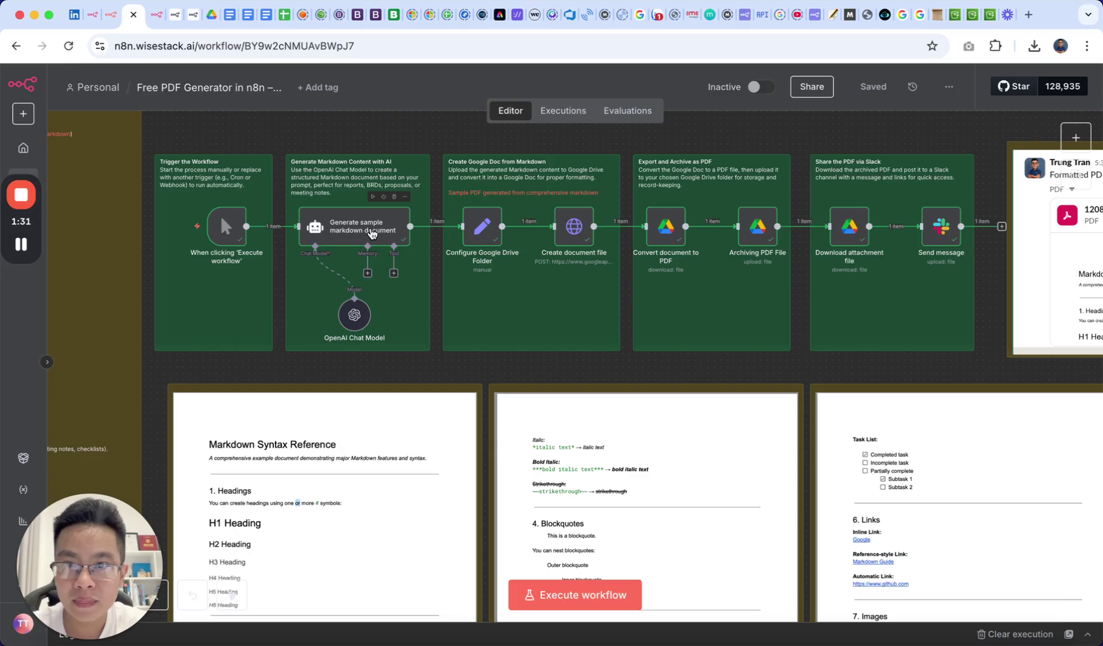
mouse_move(225, 227)
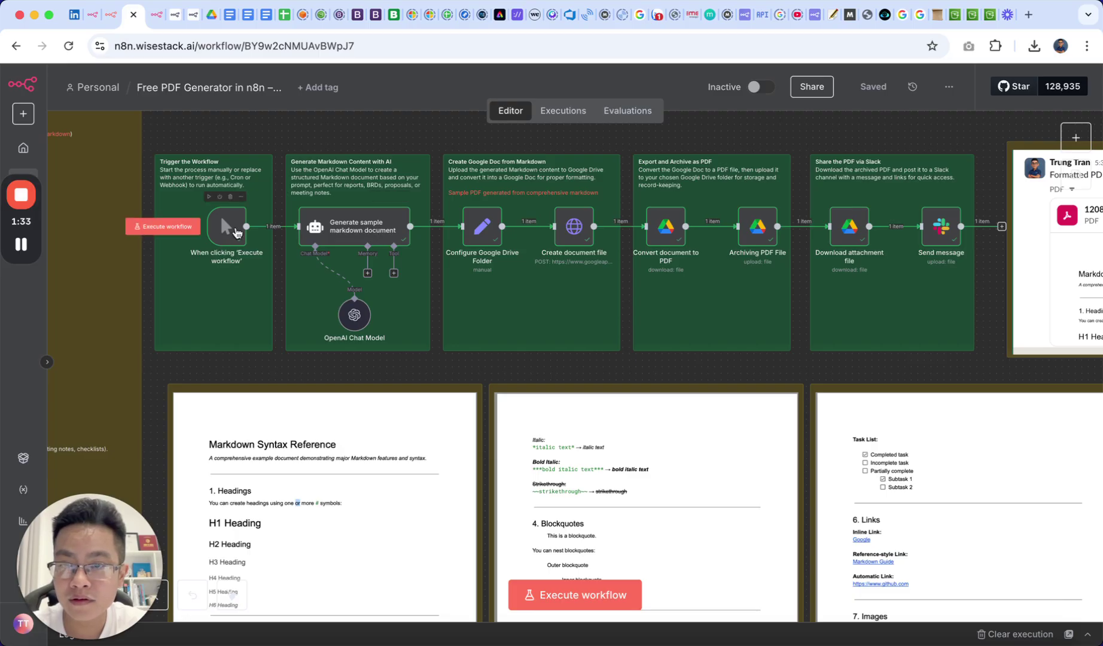
scroll(235, 232, "up", 2)
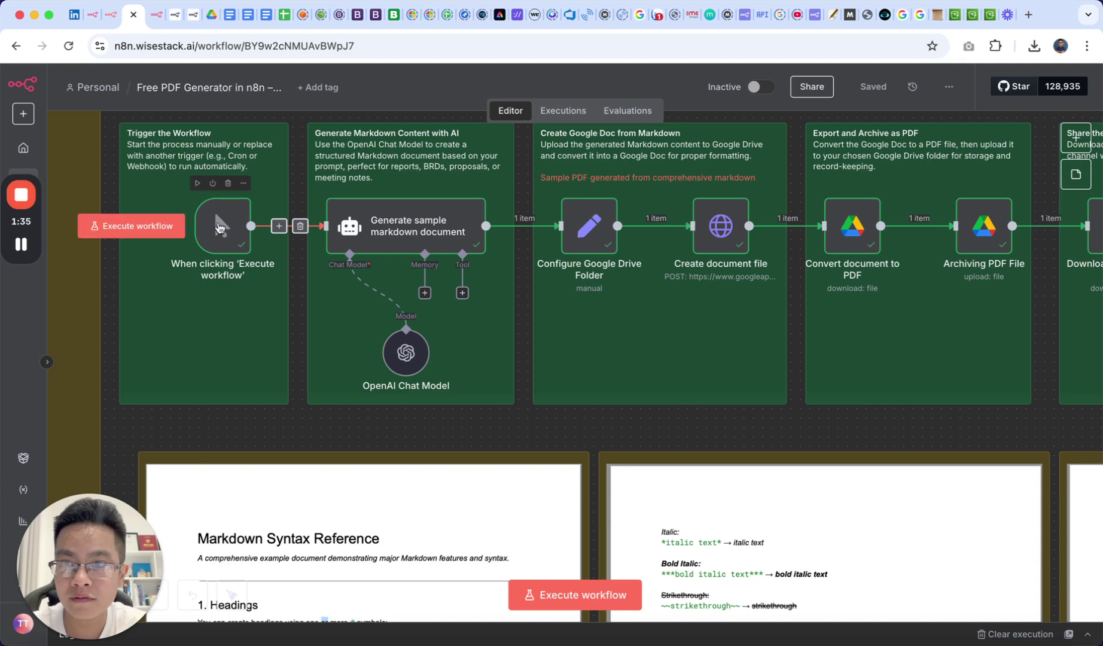
Inspect the Markdown generation step's output, widening the panel and viewing it as raw JSON
double_click(409, 227)
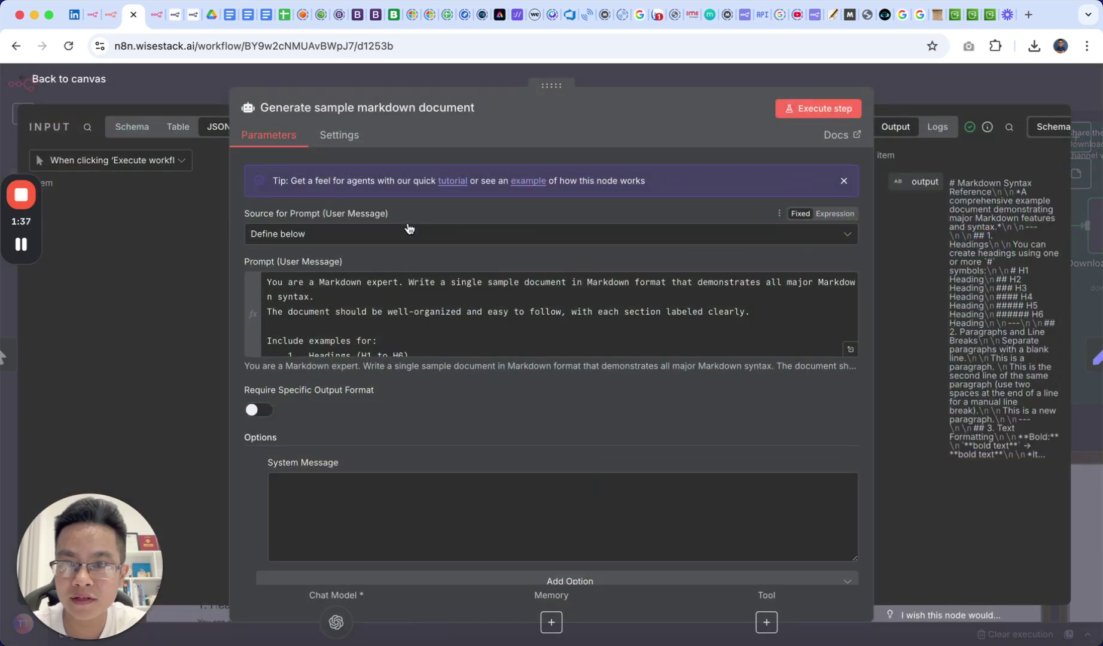
scroll(448, 307, "down", 1)
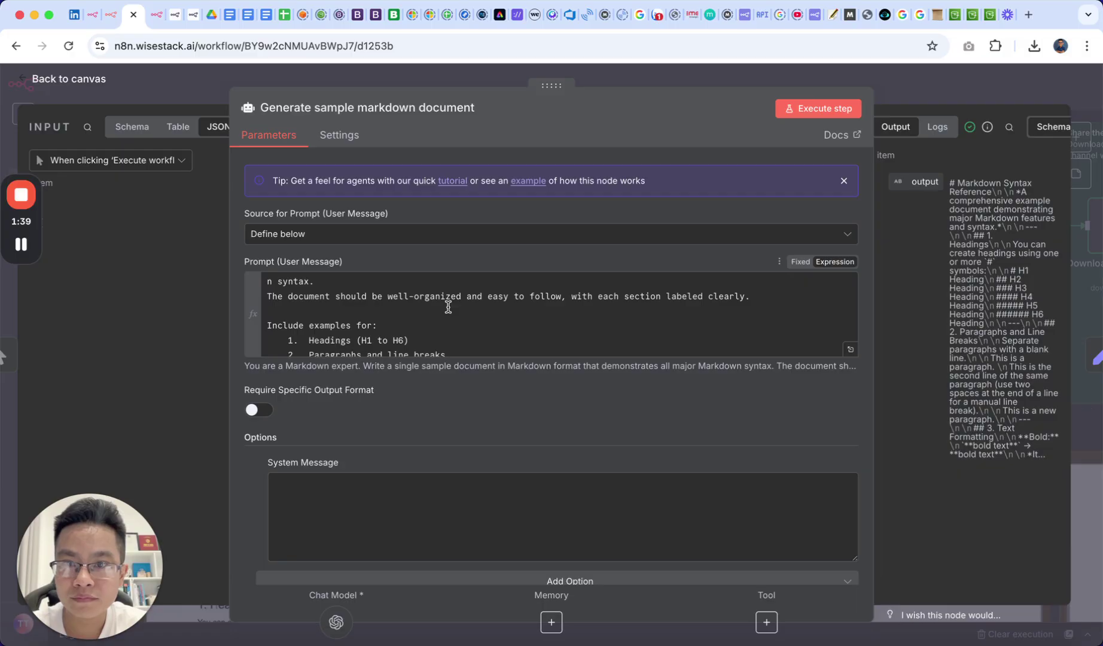
scroll(449, 314, "down", 1)
scroll(452, 317, "down", 3)
scroll(455, 319, "up", 2)
scroll(455, 319, "up", 2)
scroll(455, 319, "up", 3)
scroll(455, 319, "down", 2)
scroll(455, 317, "up", 2)
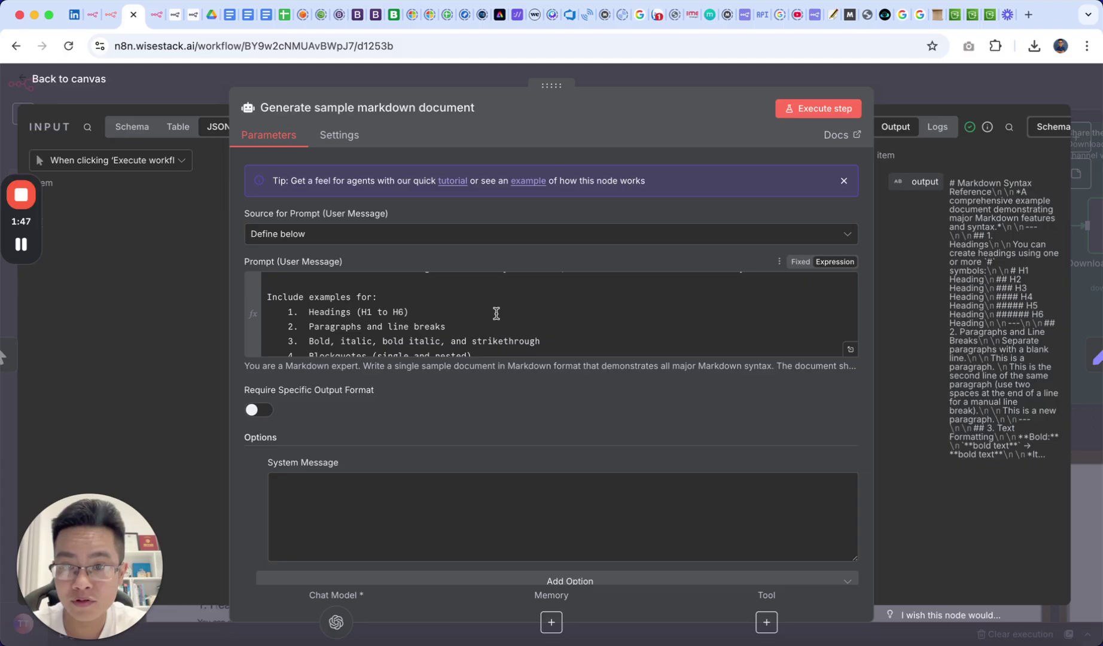
scroll(497, 313, "down", 2)
scroll(496, 313, "down", 1)
scroll(497, 314, "down", 3)
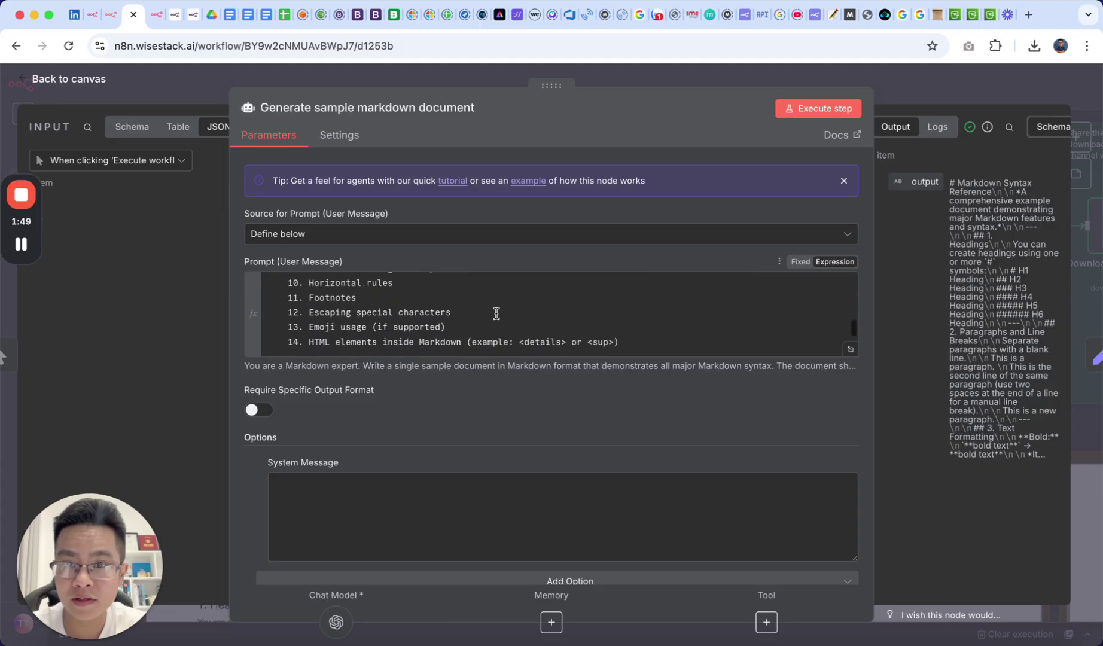
scroll(496, 314, "down", 2)
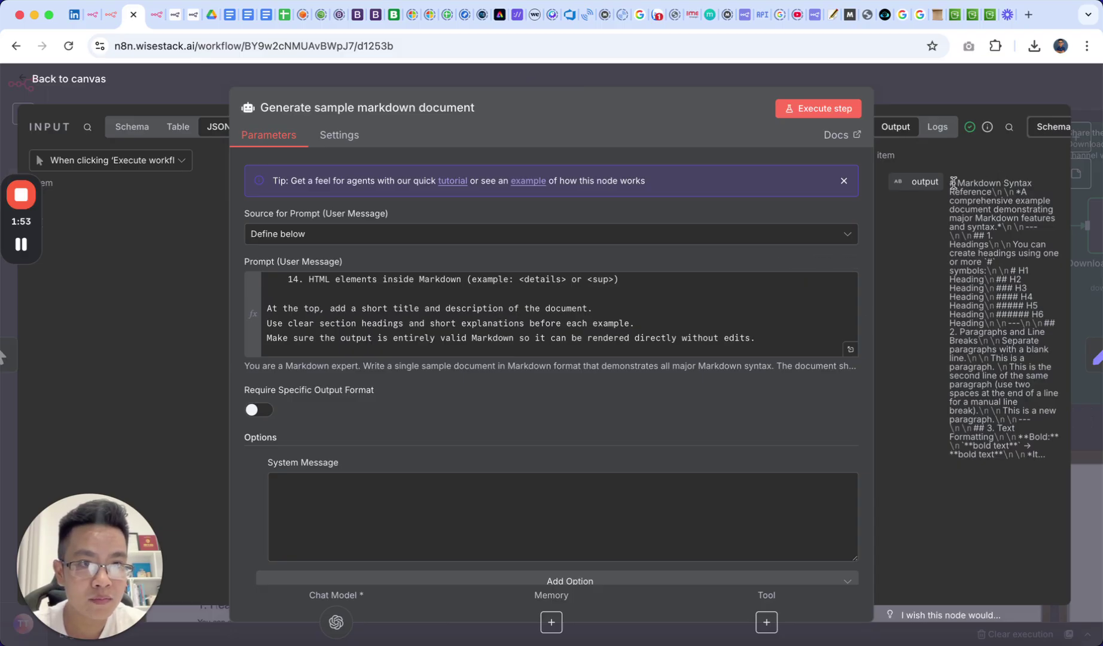
left_click_drag(874, 163, 659, 169)
left_click_drag(749, 182, 1025, 273)
left_click(916, 212)
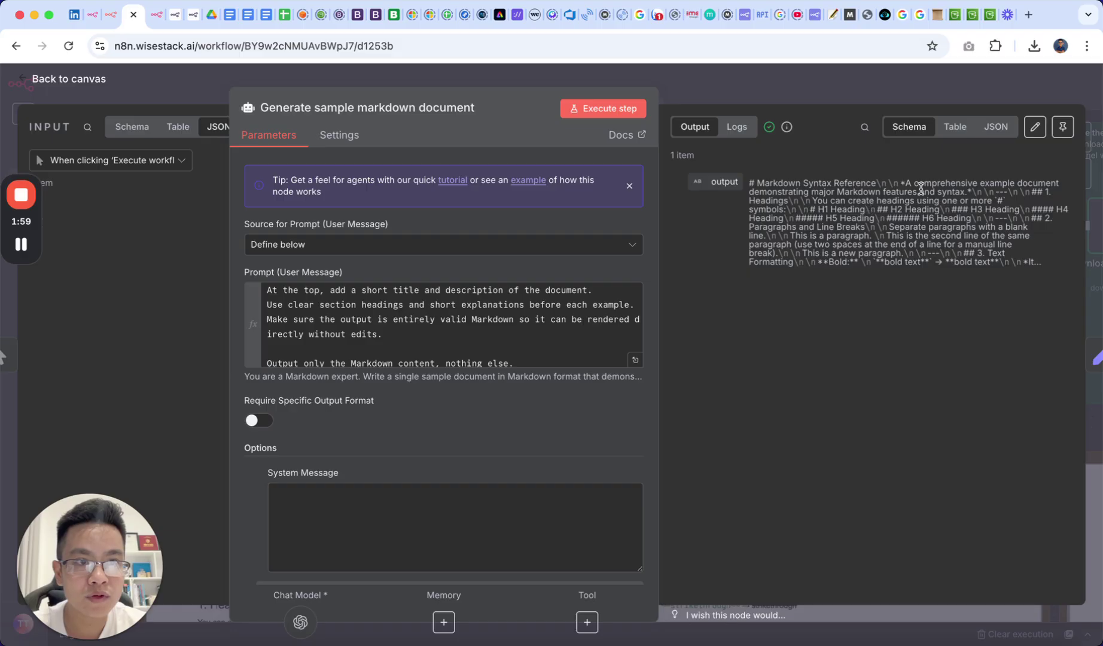
left_click(997, 128)
scroll(914, 376, "down", 5)
scroll(913, 377, "up", 5)
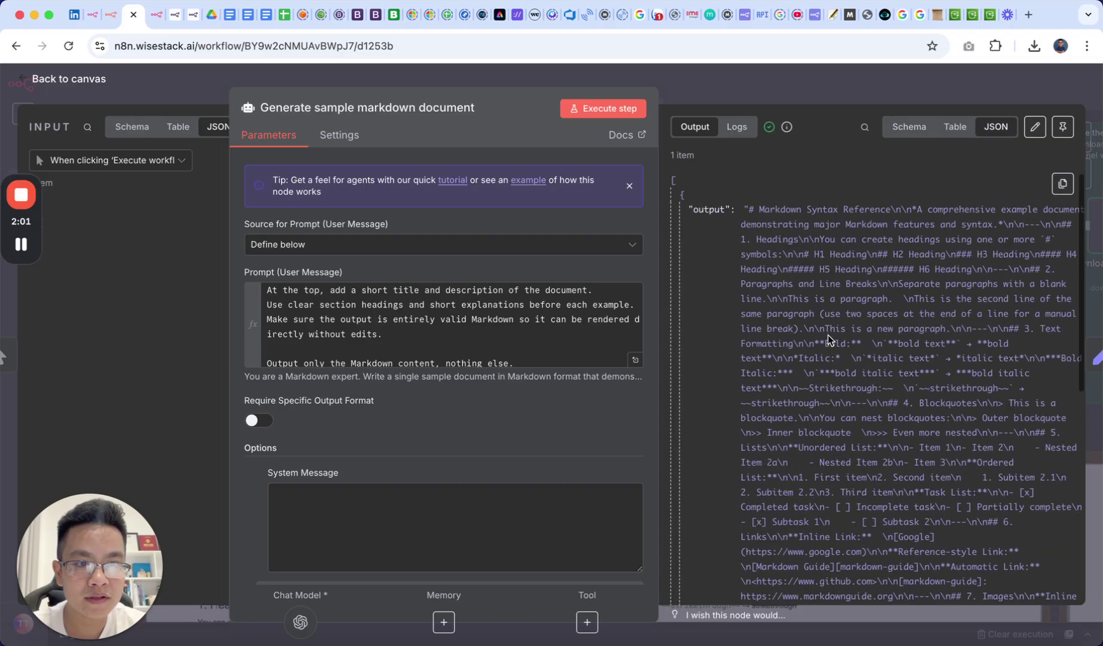
left_click(789, 86)
scroll(647, 319, "up", 1)
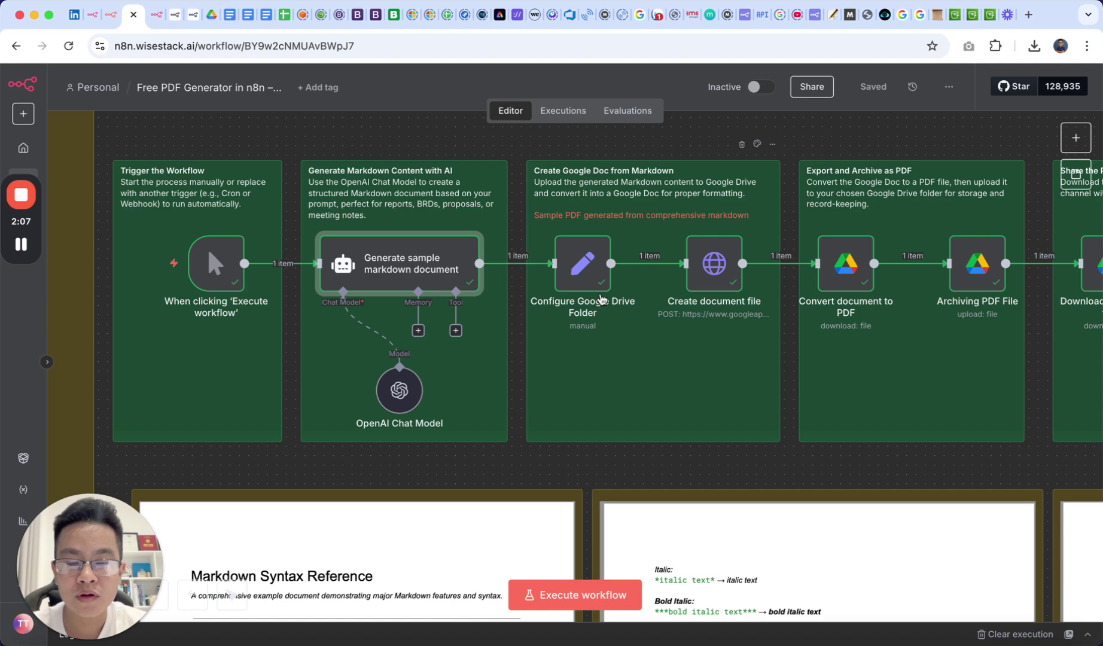
scroll(601, 299, "right", 3)
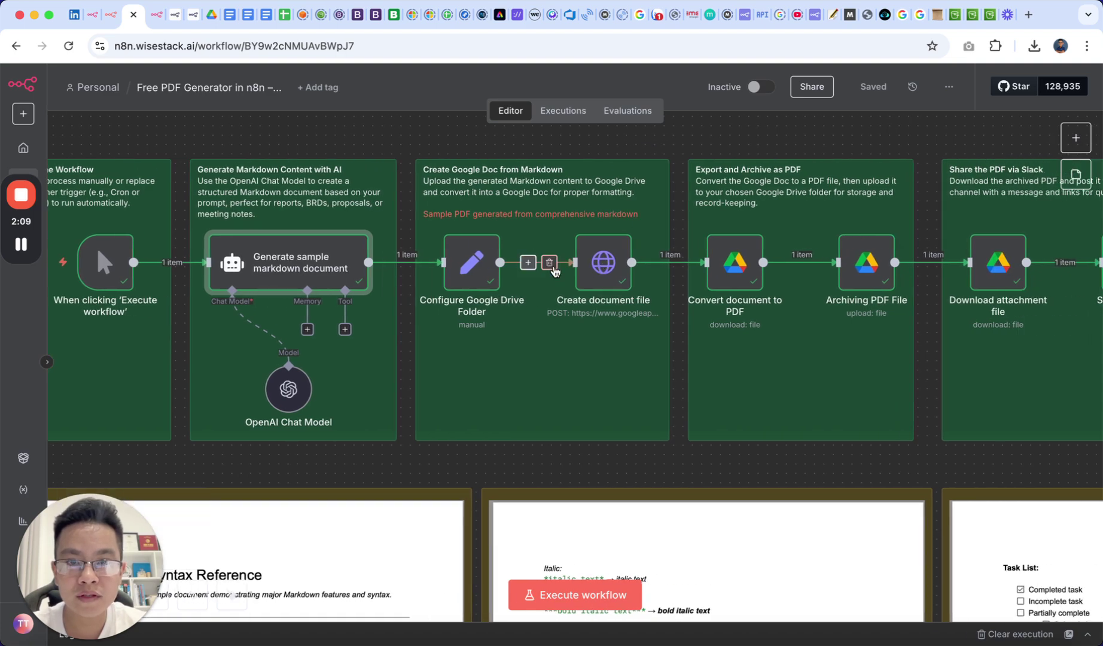
Review the Drive folder step, available Google Docs actions, and the Markdown step again
double_click(469, 277)
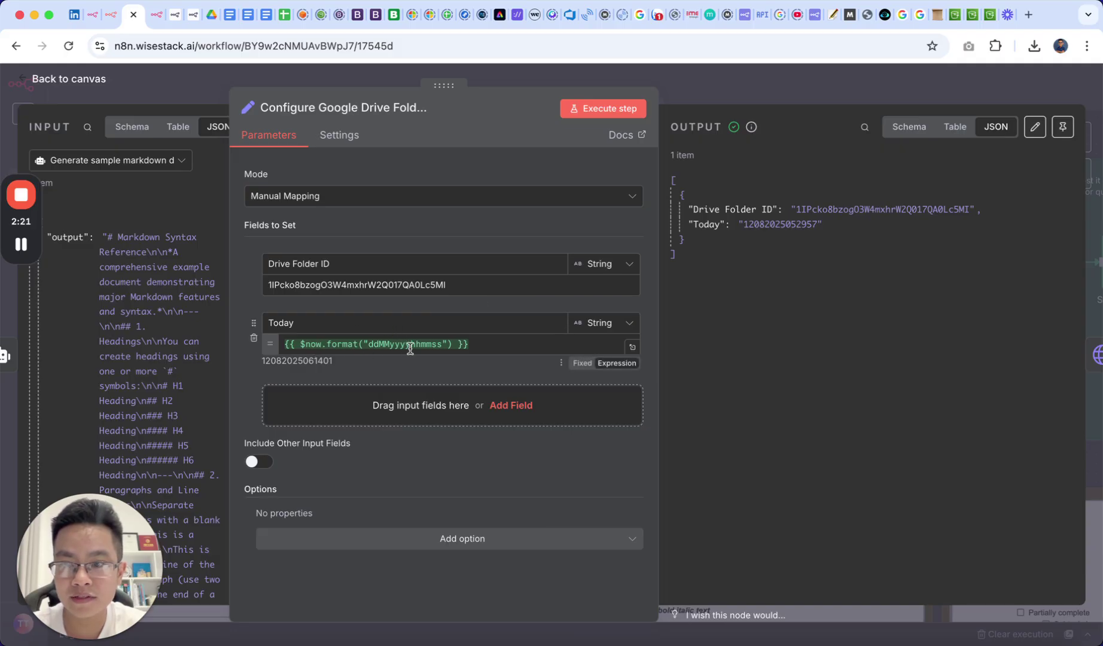
left_click(741, 95)
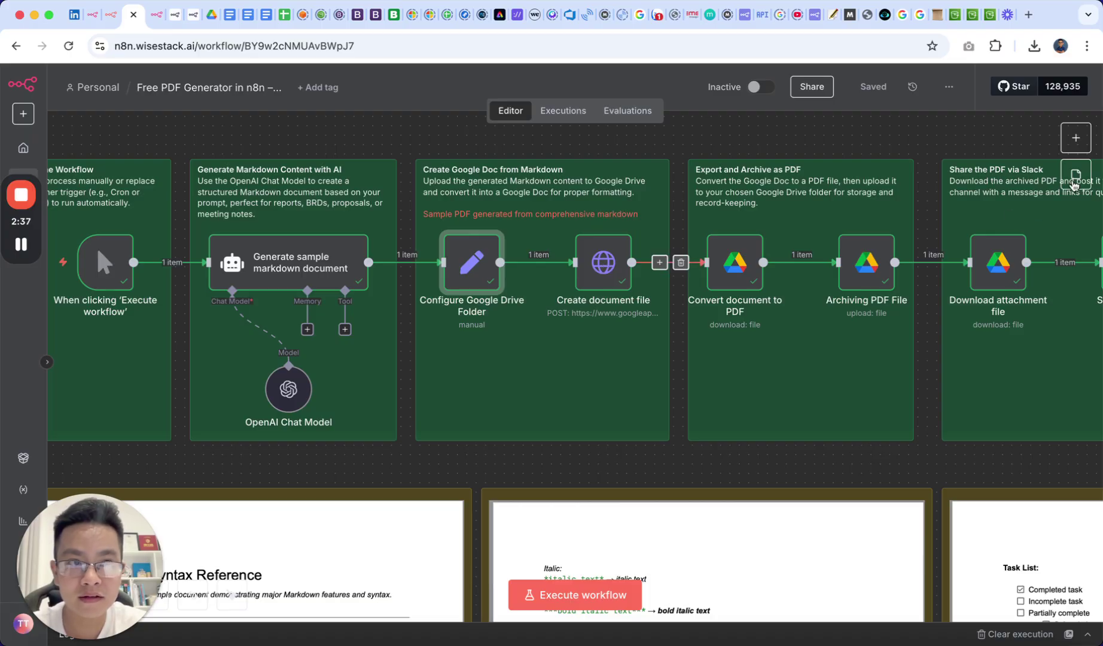
left_click(1074, 139)
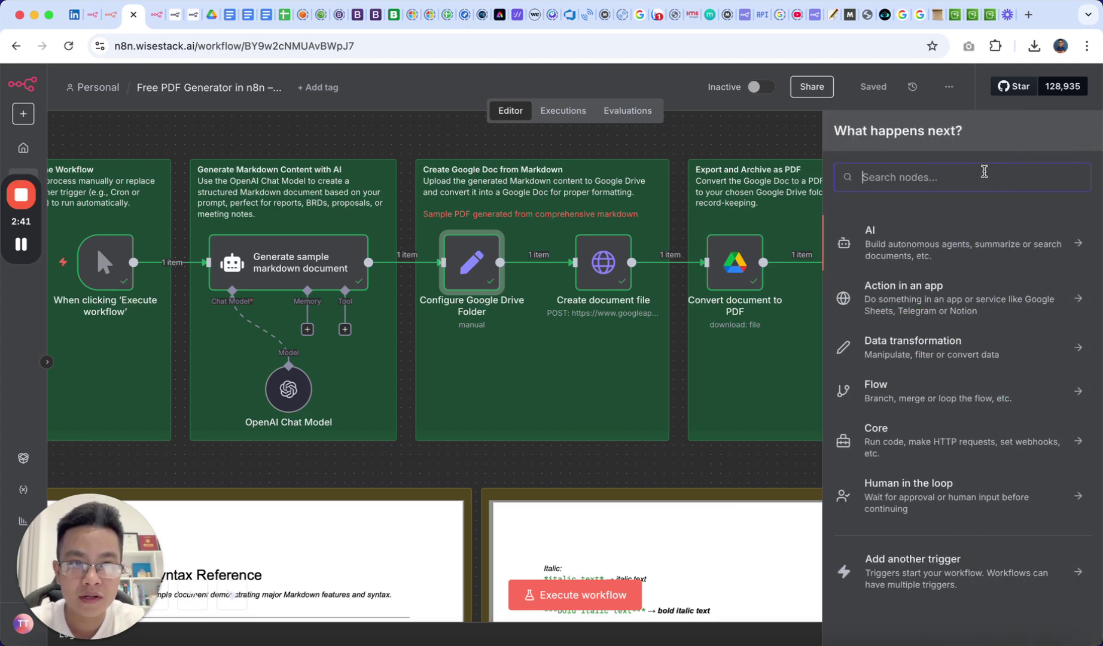
type("doc")
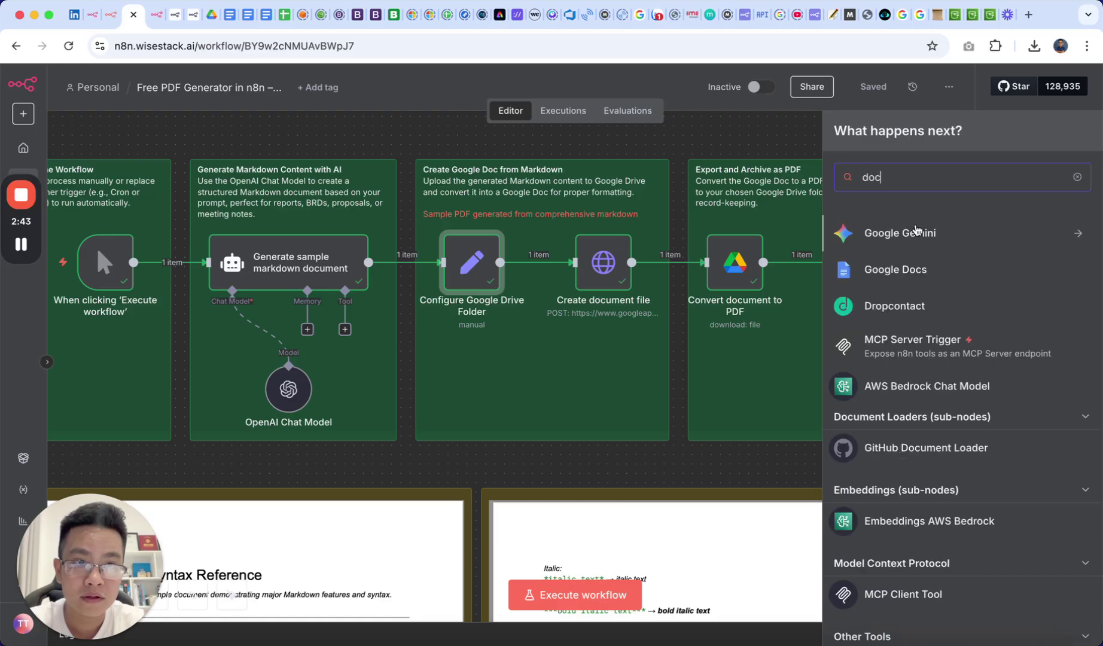
left_click(919, 272)
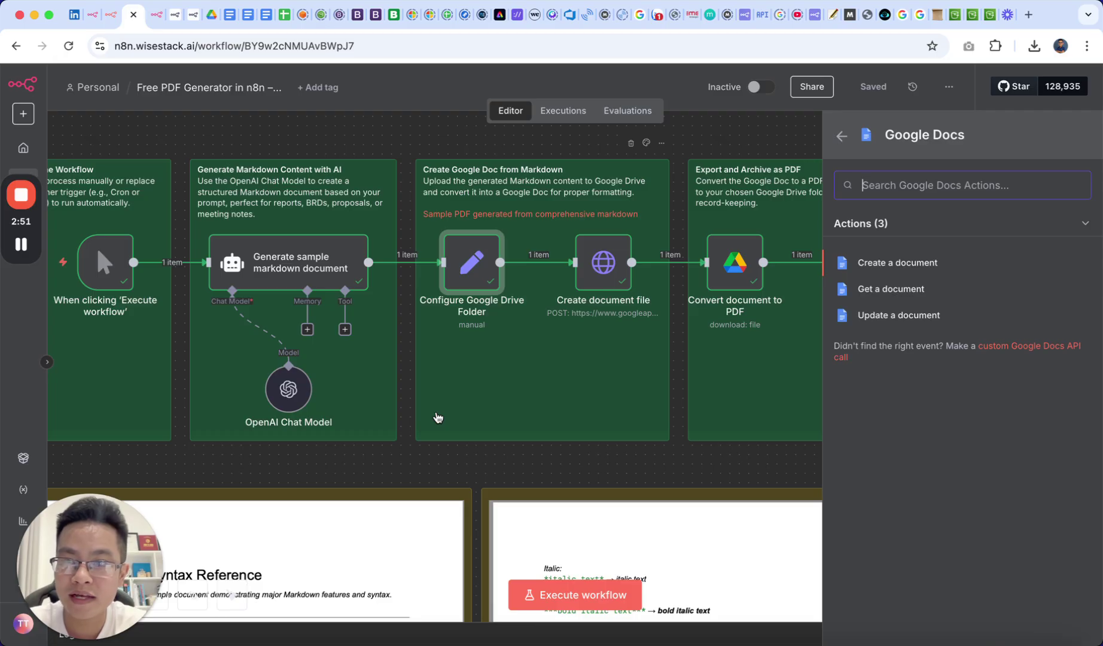
key("Escape")
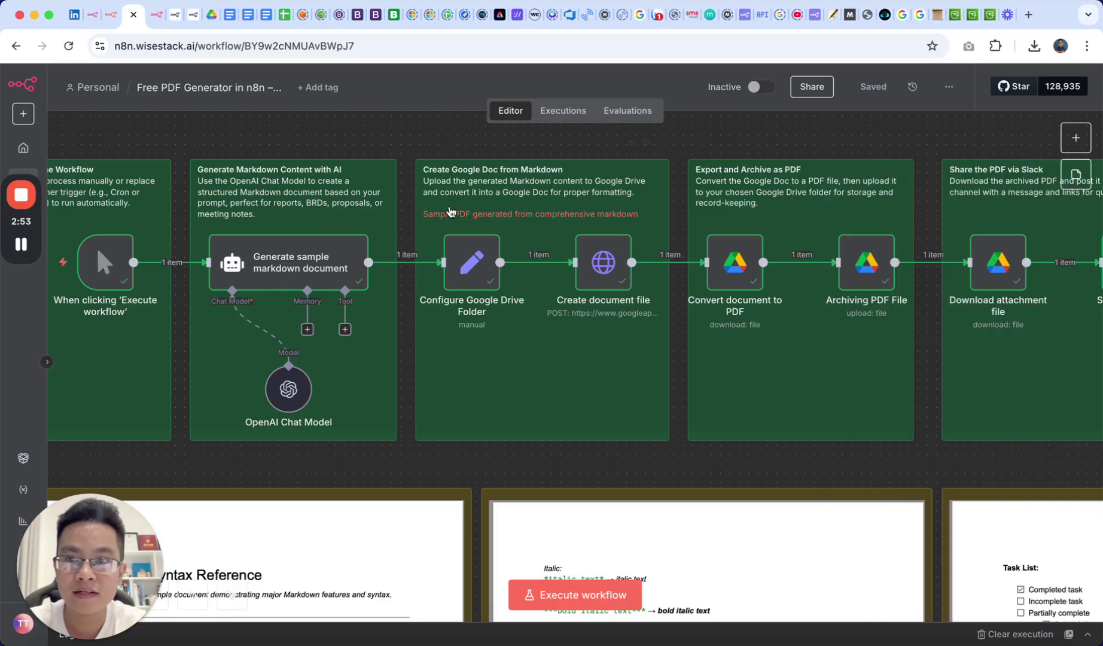
double_click(335, 259)
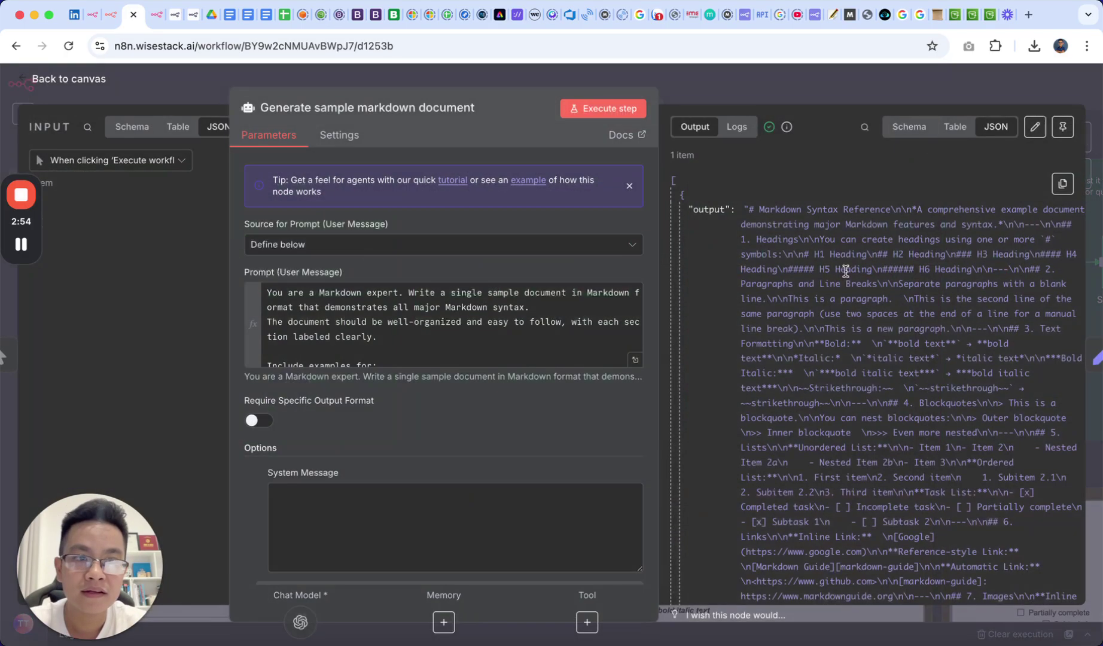
left_click(940, 100)
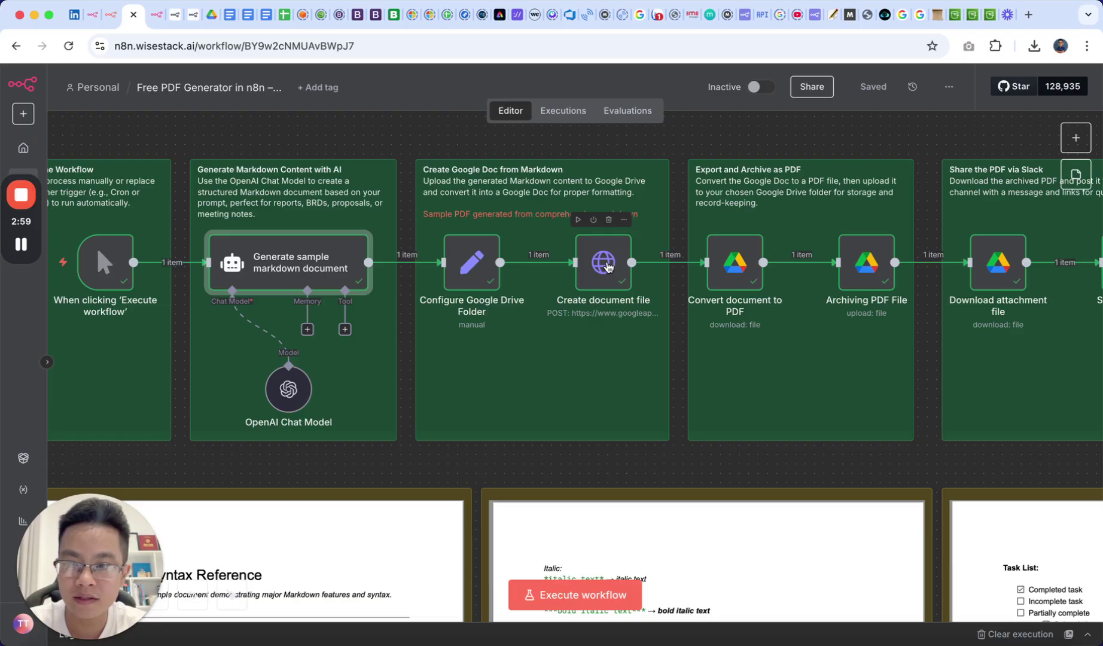
Examine the Create document file upload URL's uploadType=multipart and supportsAllDrives parameters
double_click(608, 266)
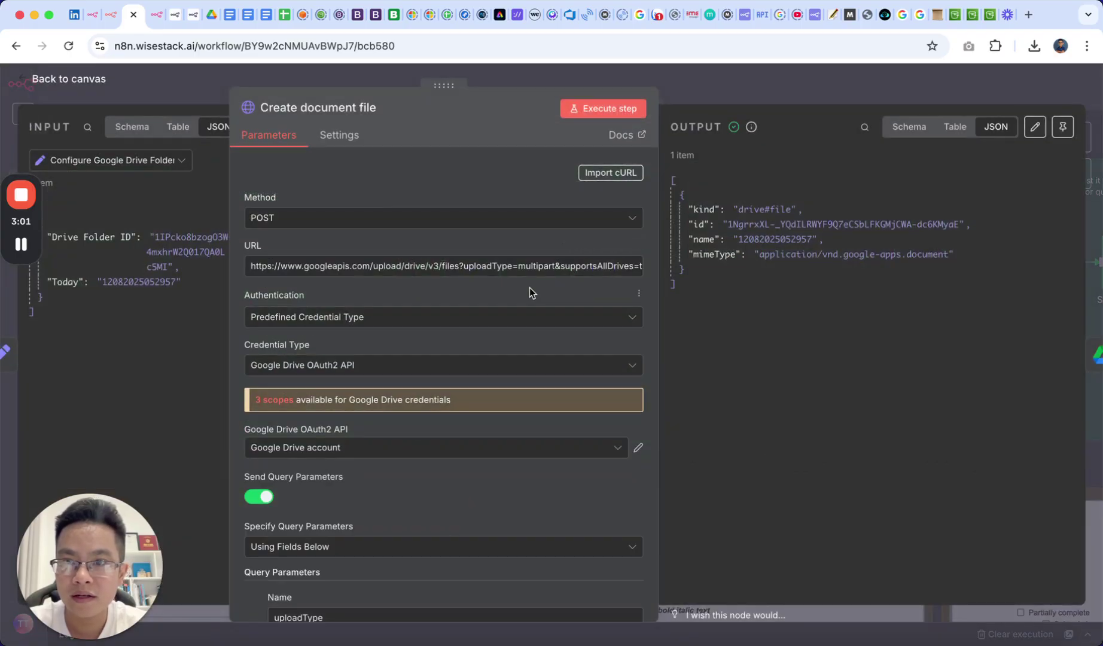
left_click(391, 267)
mouse_move(442, 218)
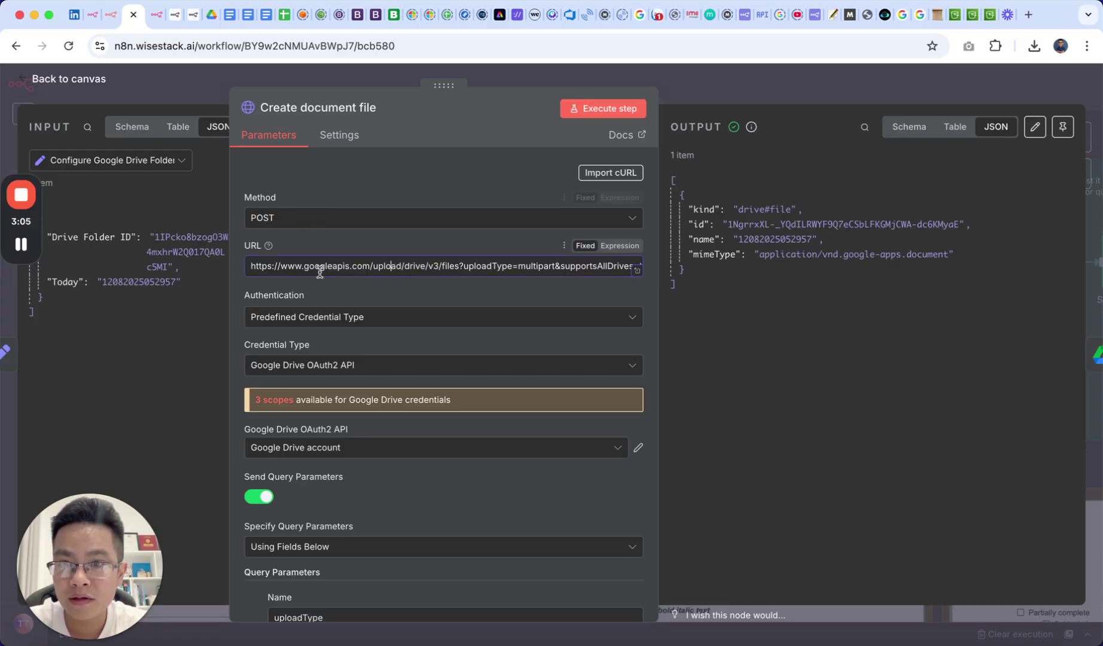
left_click_drag(250, 267, 438, 266)
left_click(490, 268)
double_click(490, 268)
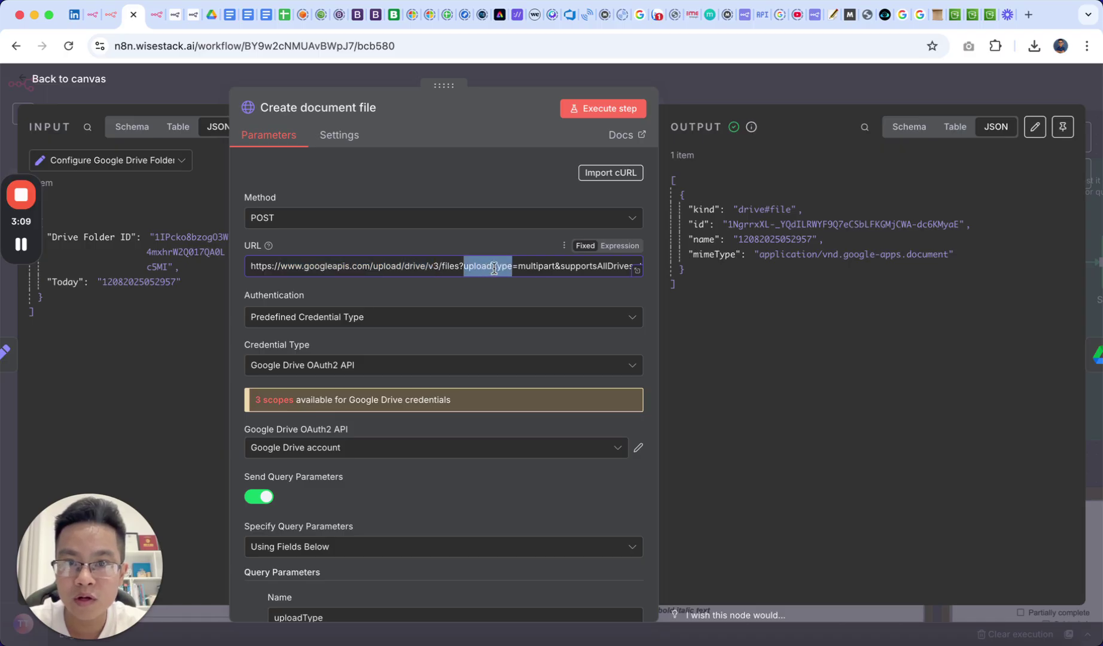
left_click(539, 268)
double_click(539, 268)
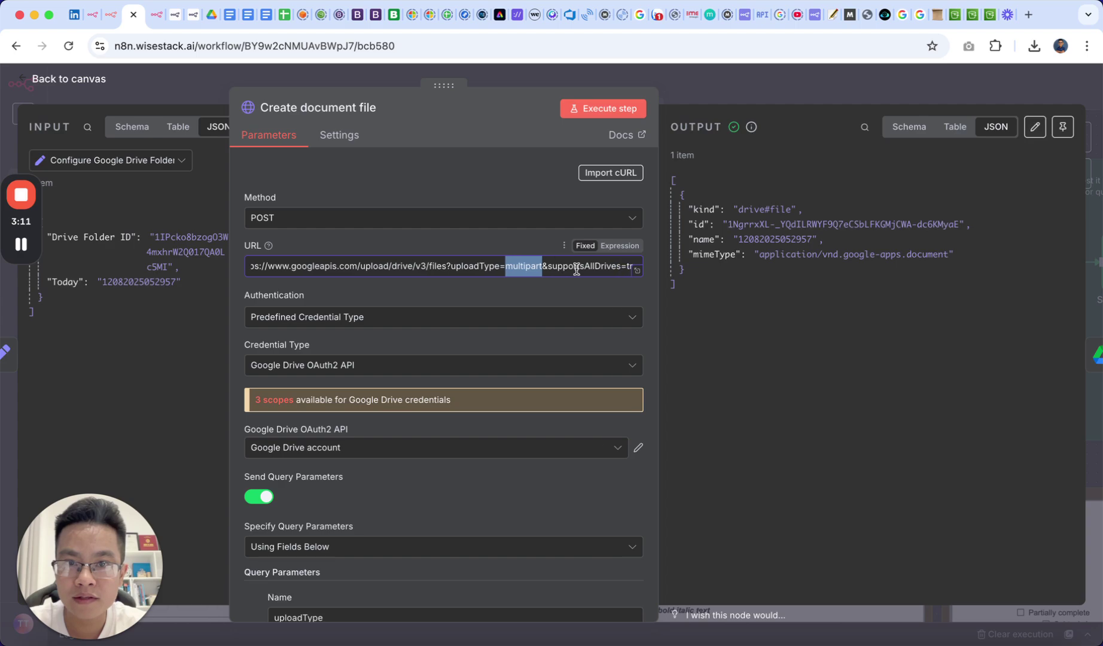
double_click(585, 268)
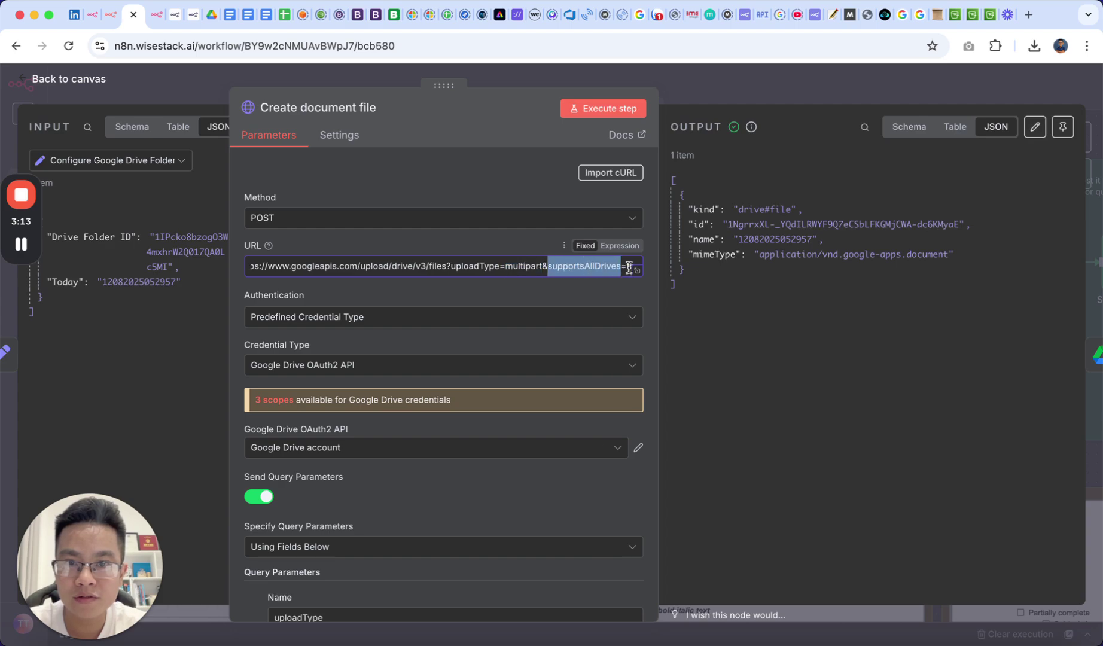
scroll(475, 313, "down", 2)
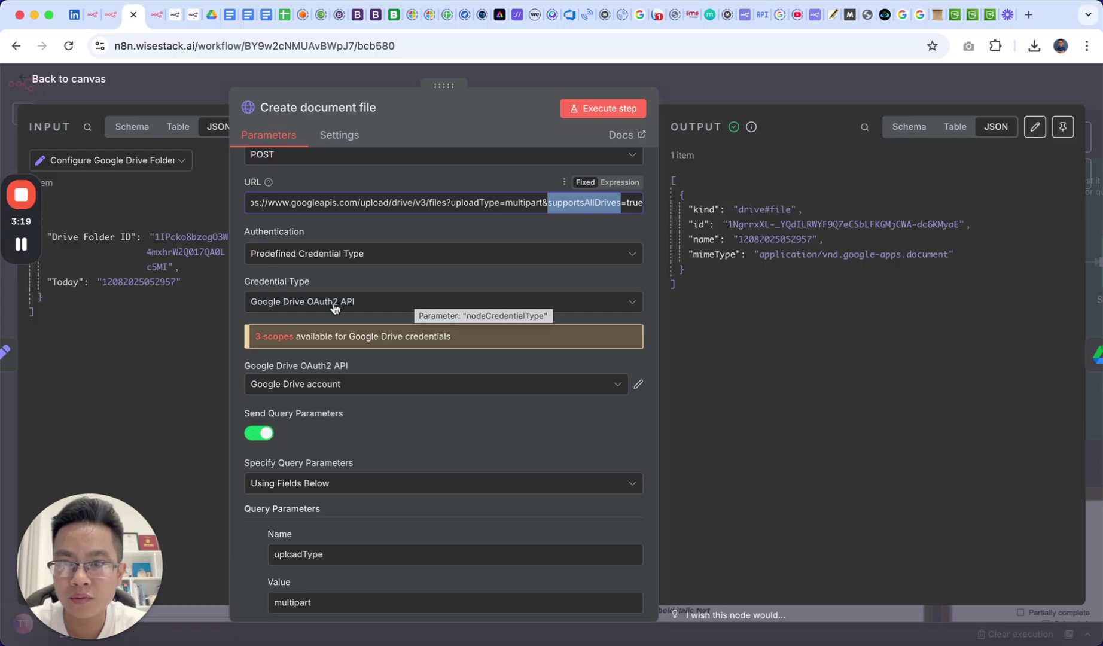
scroll(315, 309, "down", 1)
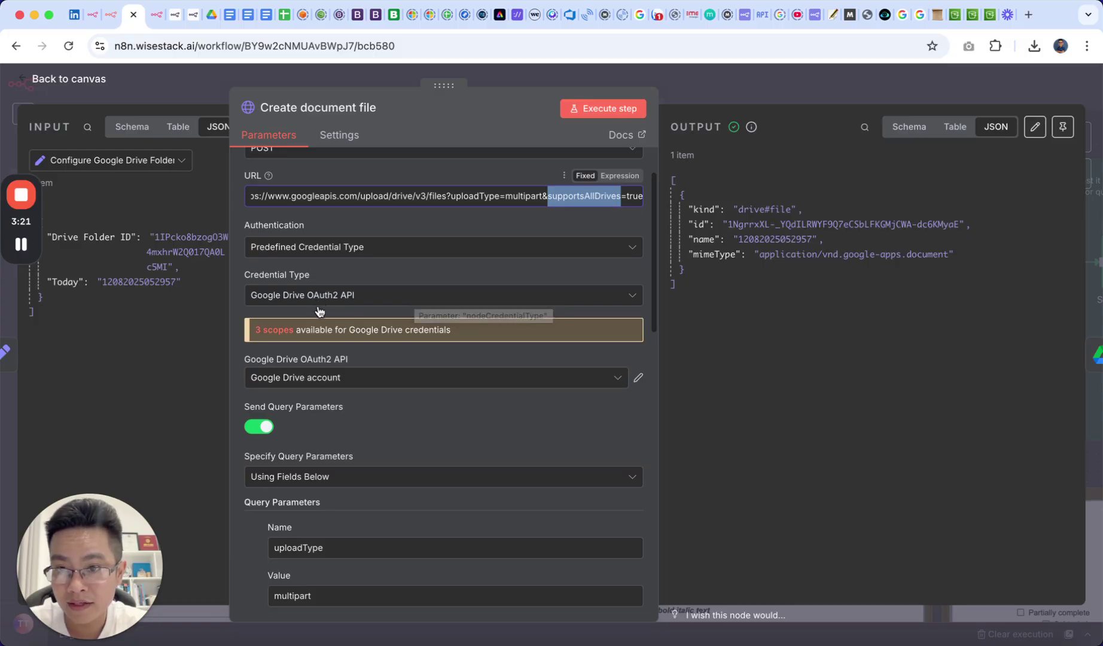
scroll(319, 311, "down", 3)
scroll(318, 309, "down", 2)
scroll(352, 320, "down", 1)
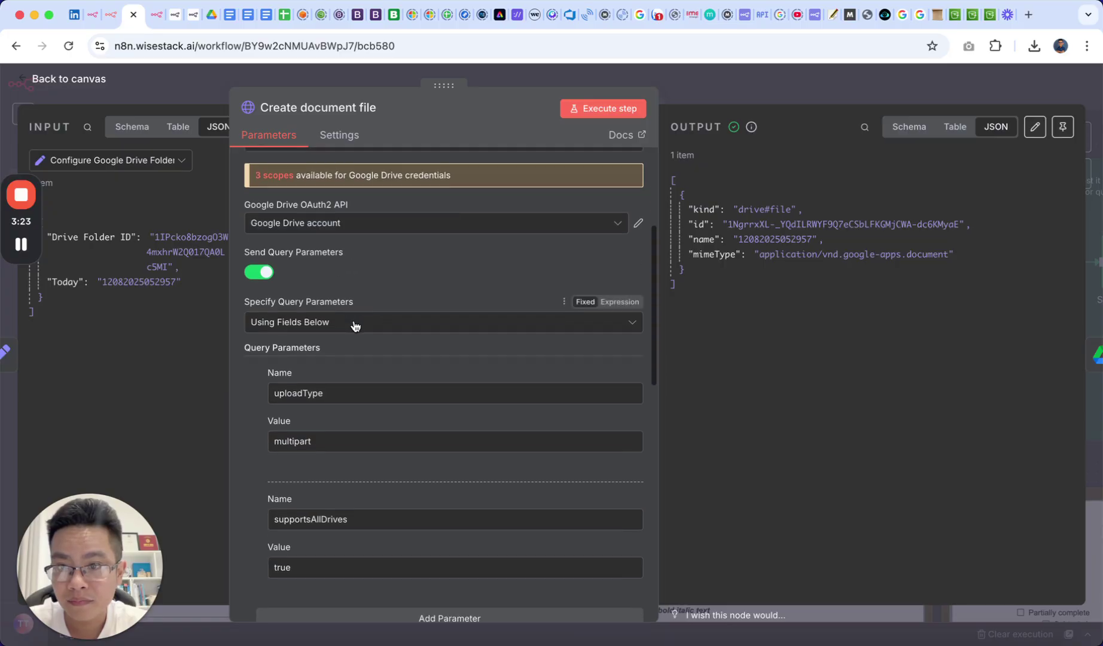
scroll(337, 431, "down", 1)
scroll(327, 395, "down", 2)
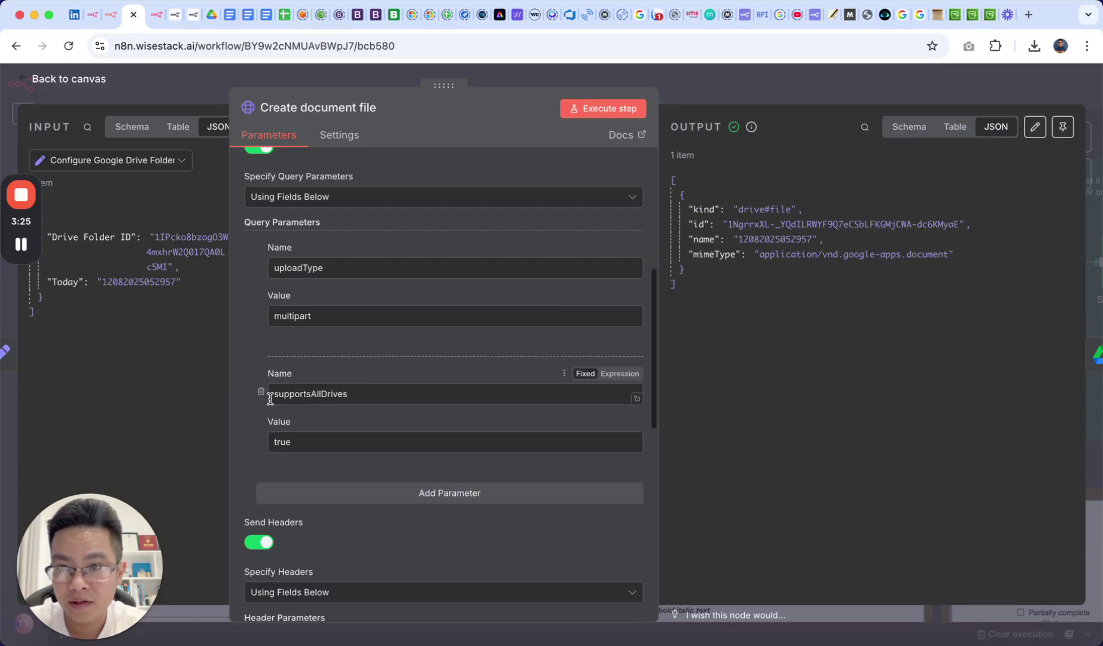
scroll(334, 444, "down", 6)
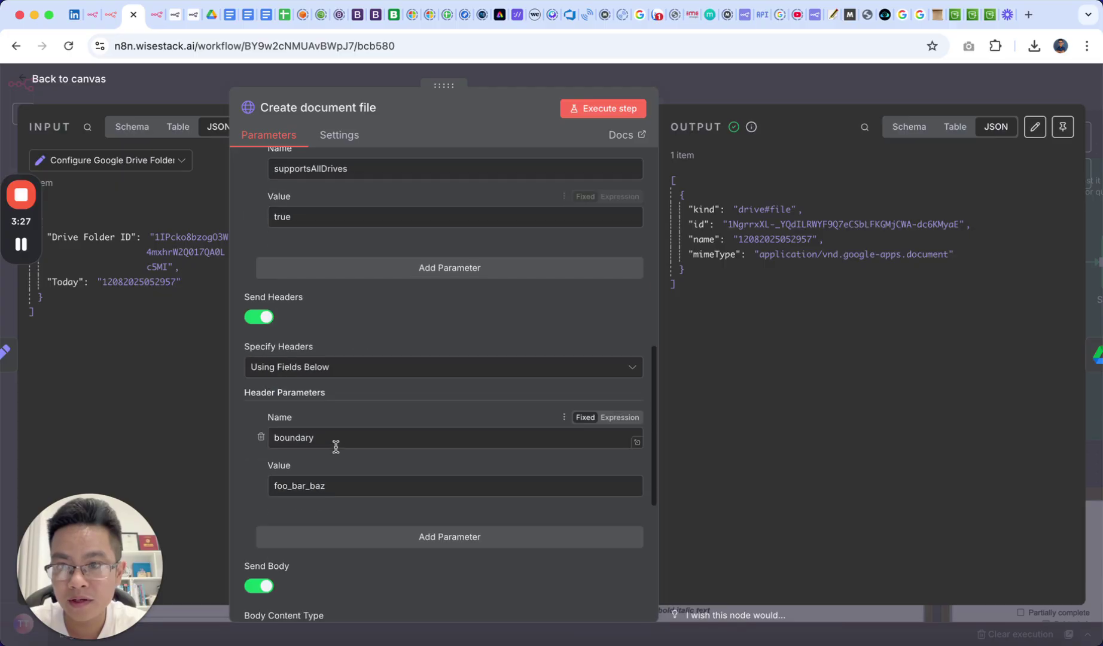
scroll(340, 390, "down", 1)
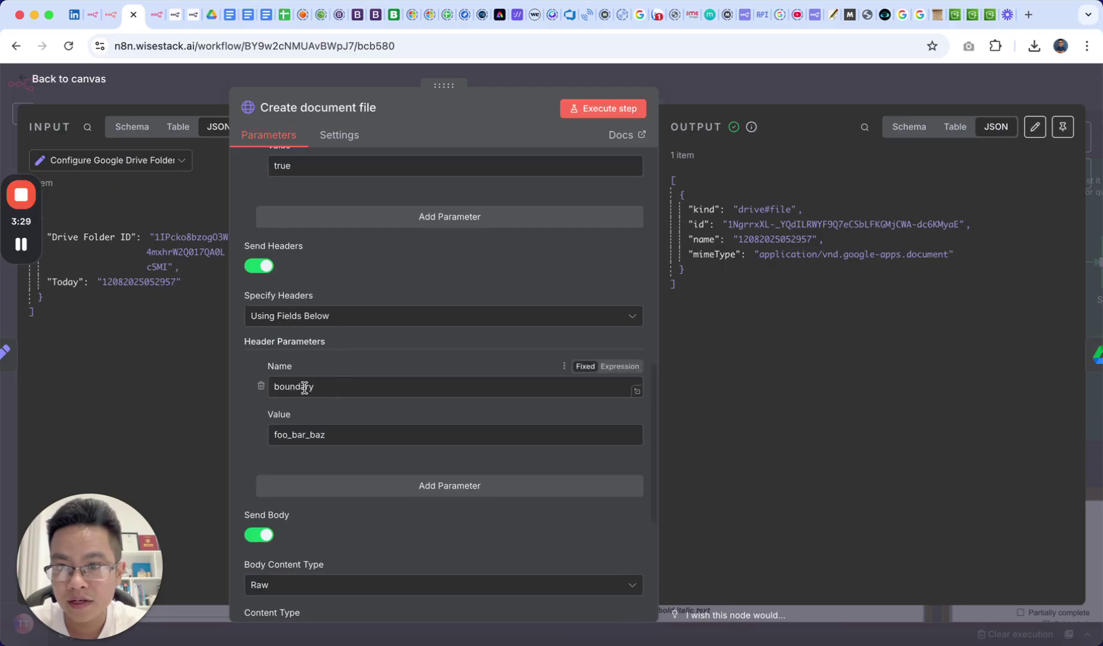
scroll(346, 432, "down", 1)
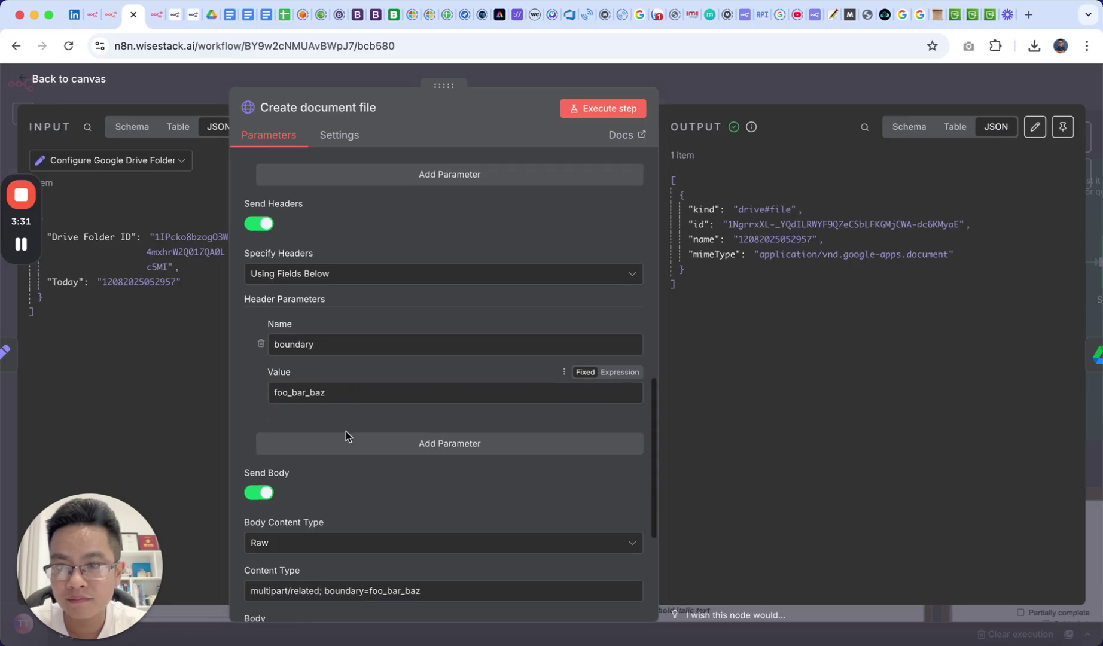
scroll(298, 389, "down", 1)
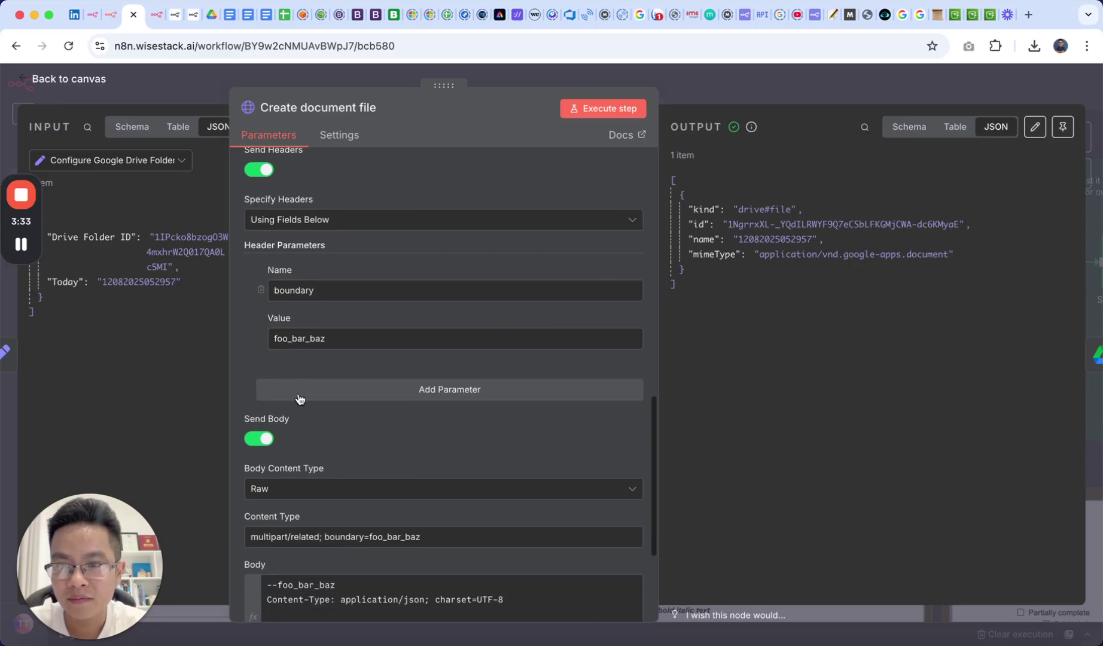
scroll(298, 393, "down", 1)
left_click_drag(345, 318, 247, 316)
scroll(346, 423, "down", 1)
scroll(346, 423, "down", 1)
left_click_drag(335, 464, 273, 463)
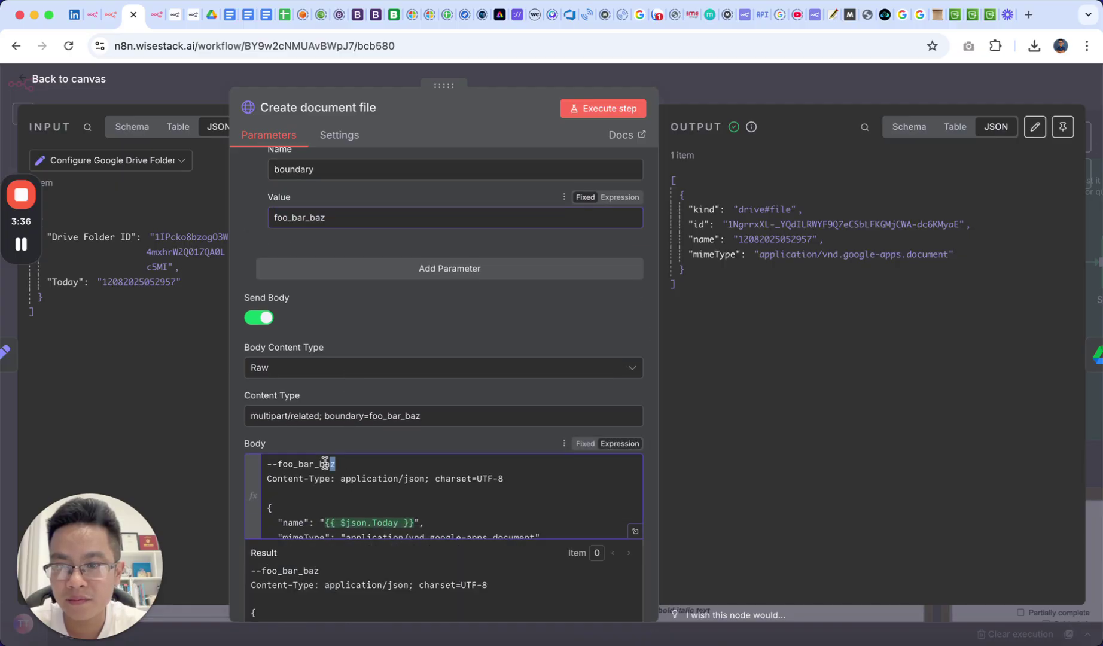
Review the request body's name, mimeType and generated-Markdown expression lines
left_click(386, 315)
scroll(386, 315, "down", 1)
scroll(386, 318, "down", 2)
scroll(386, 321, "down", 1)
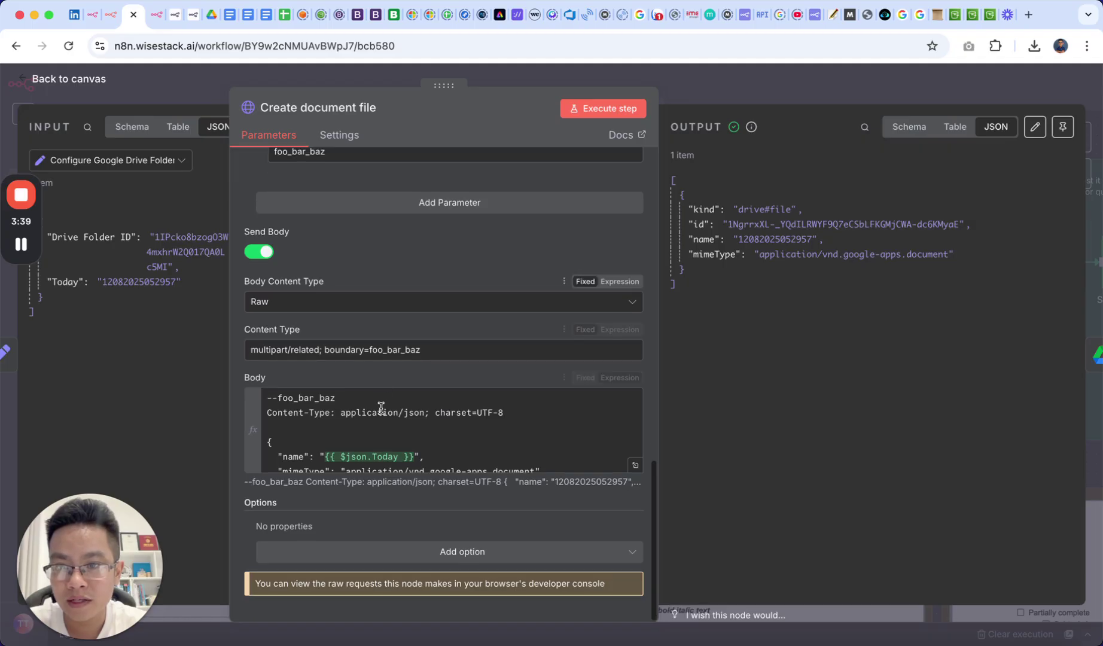
scroll(379, 427, "down", 3)
left_click_drag(274, 410, 413, 413)
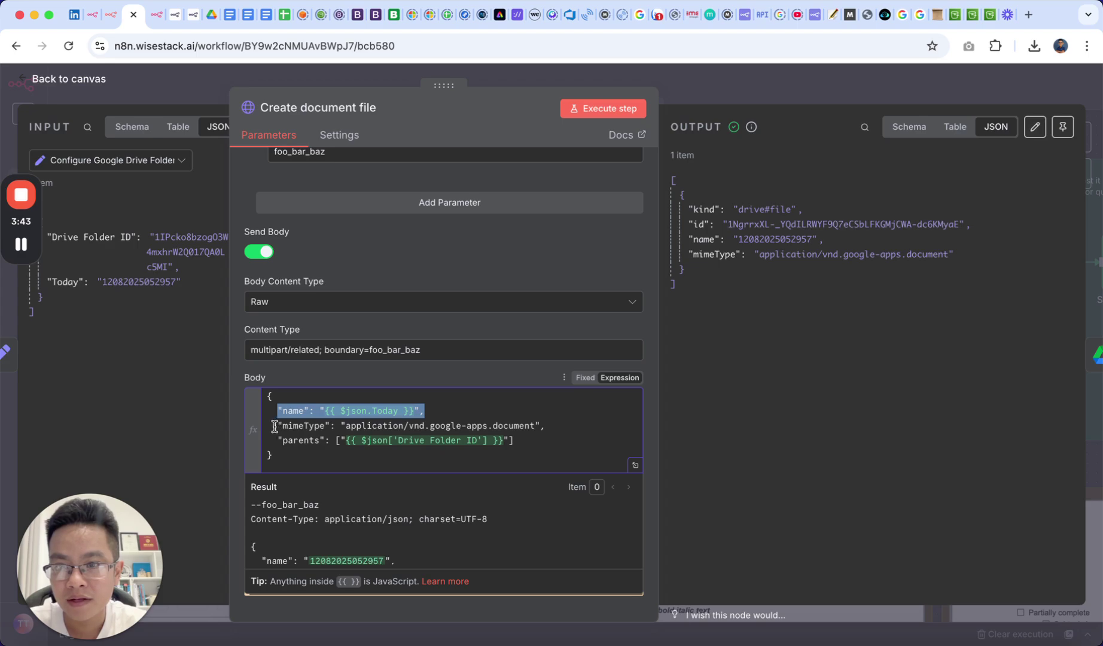
left_click_drag(274, 425, 581, 423)
left_click(526, 433)
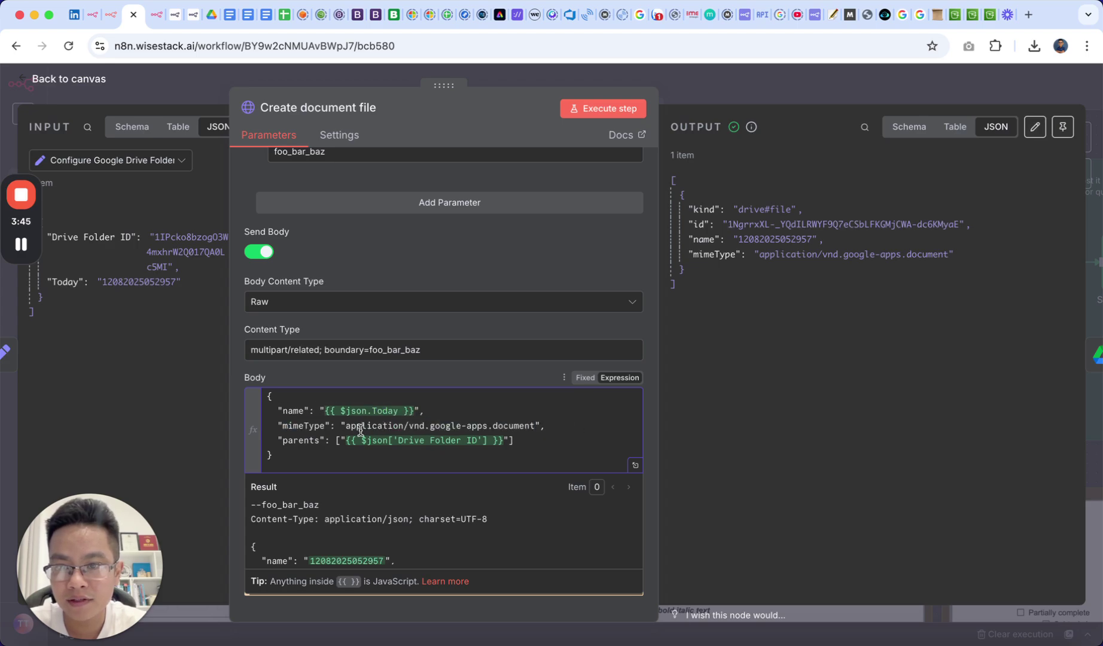
scroll(510, 427, "down", 1)
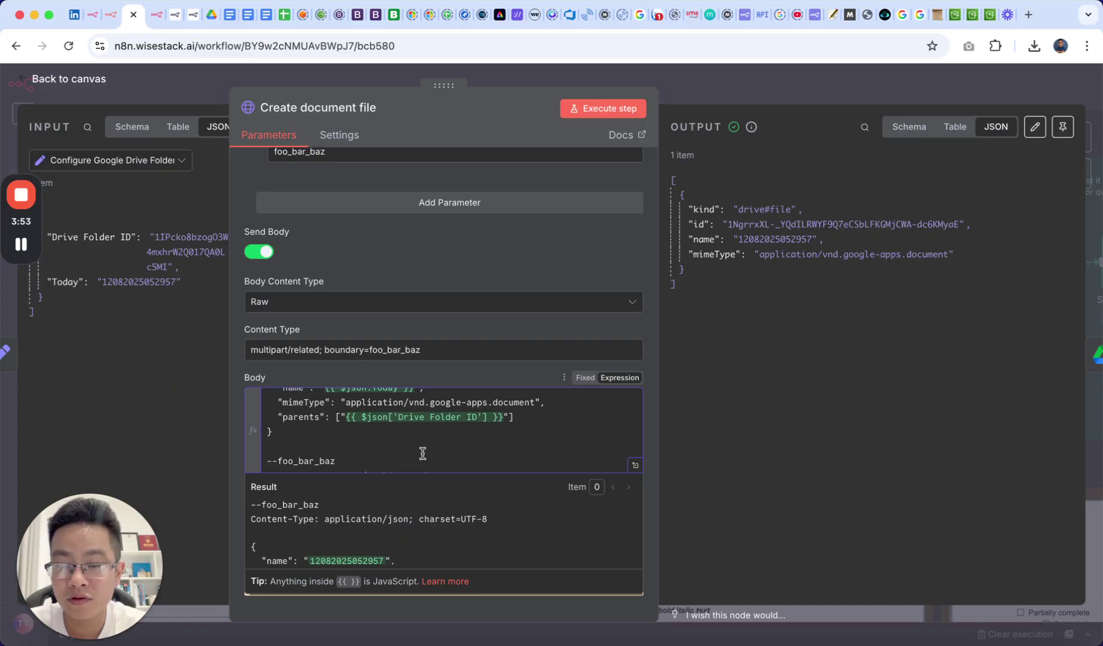
scroll(473, 418, "down", 1)
scroll(473, 422, "down", 3)
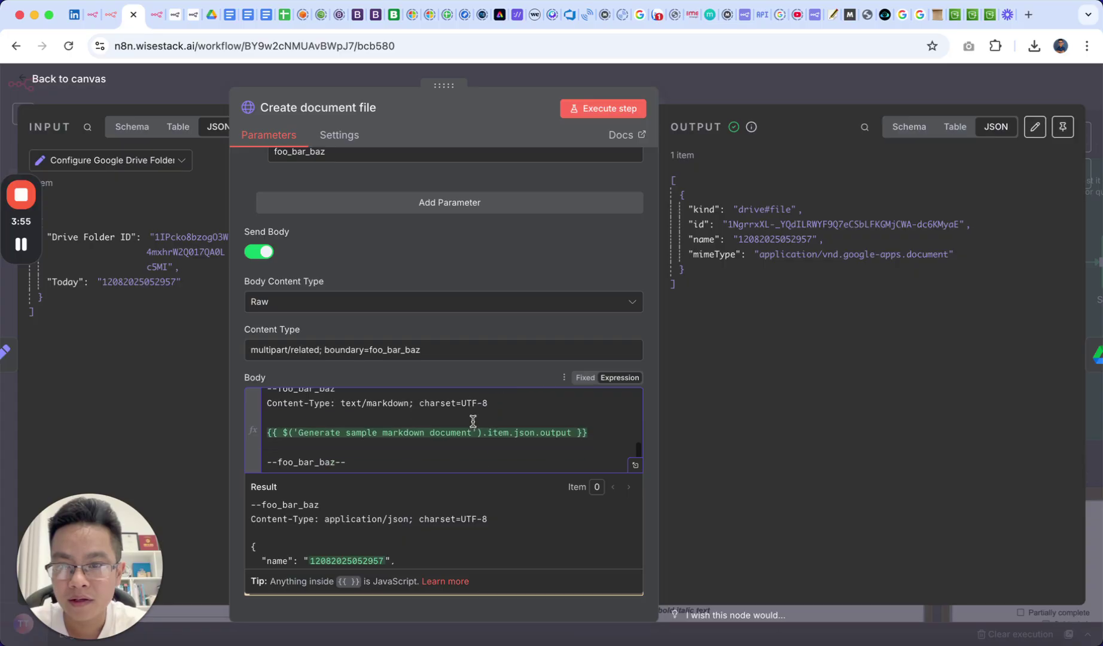
left_click_drag(601, 431, 257, 441)
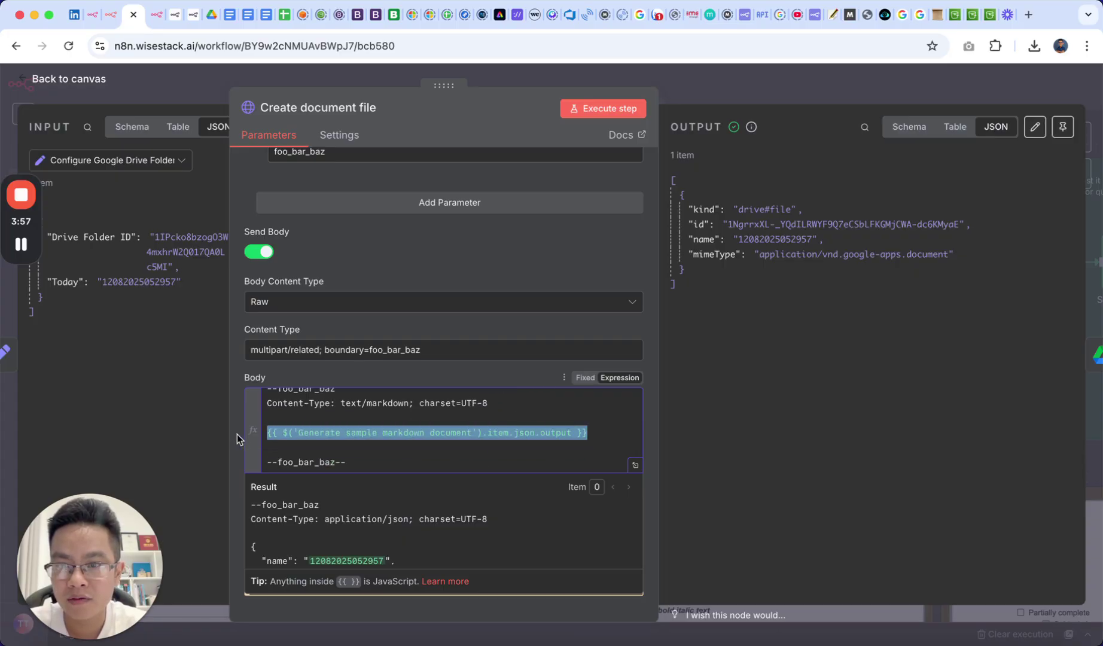
left_click(473, 460)
scroll(451, 520, "down", 2)
scroll(450, 521, "down", 2)
scroll(450, 520, "down", 2)
scroll(450, 520, "down", 2)
scroll(451, 520, "down", 2)
scroll(451, 520, "down", 1)
scroll(450, 521, "down", 2)
scroll(451, 520, "down", 1)
scroll(450, 520, "up", 3)
scroll(450, 520, "up", 3)
scroll(450, 520, "down", 3)
scroll(451, 520, "down", 1)
scroll(450, 521, "down", 2)
scroll(451, 520, "down", 3)
scroll(450, 520, "down", 3)
scroll(451, 521, "down", 3)
scroll(451, 520, "down", 3)
scroll(451, 520, "down", 3)
scroll(450, 520, "down", 3)
scroll(450, 520, "down", 3)
scroll(450, 521, "down", 3)
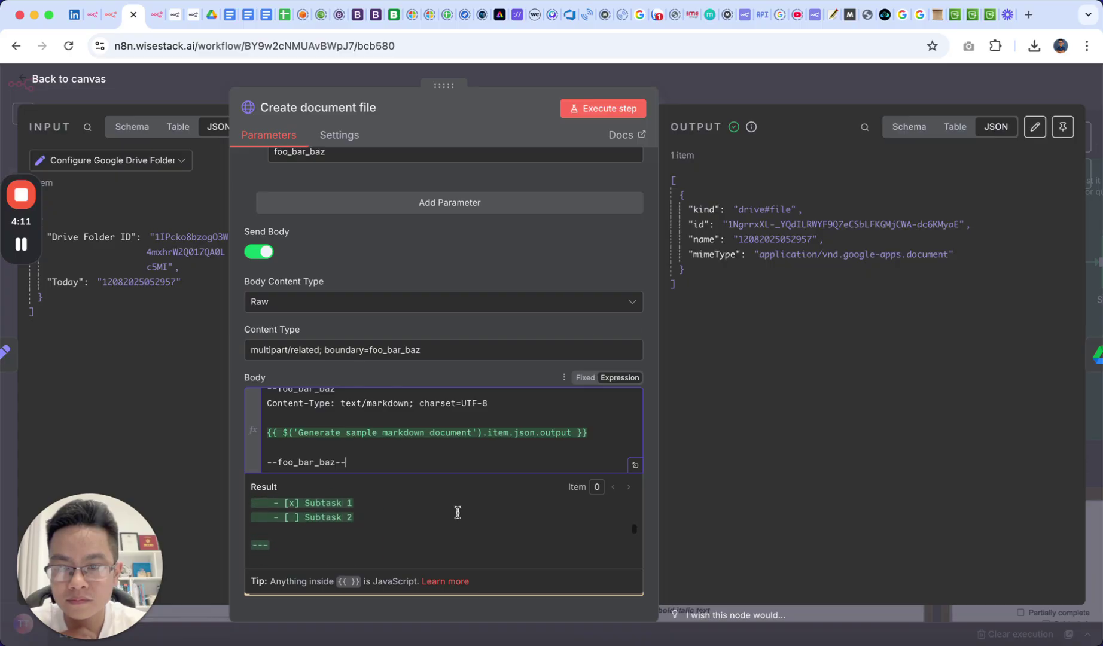
left_click(688, 84)
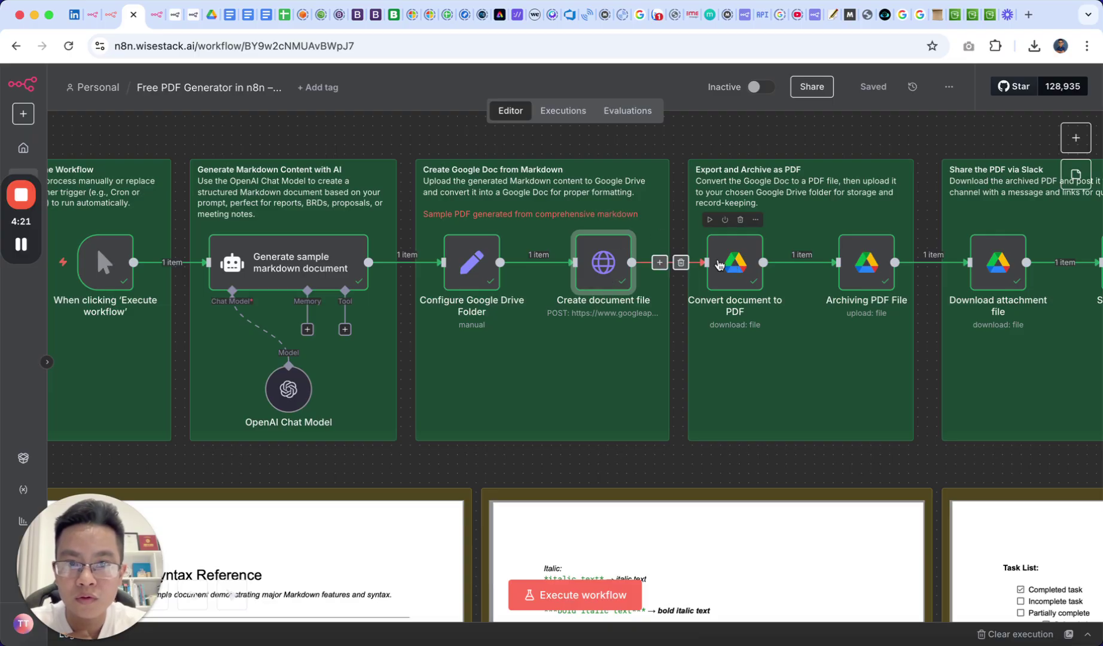
left_click(211, 17)
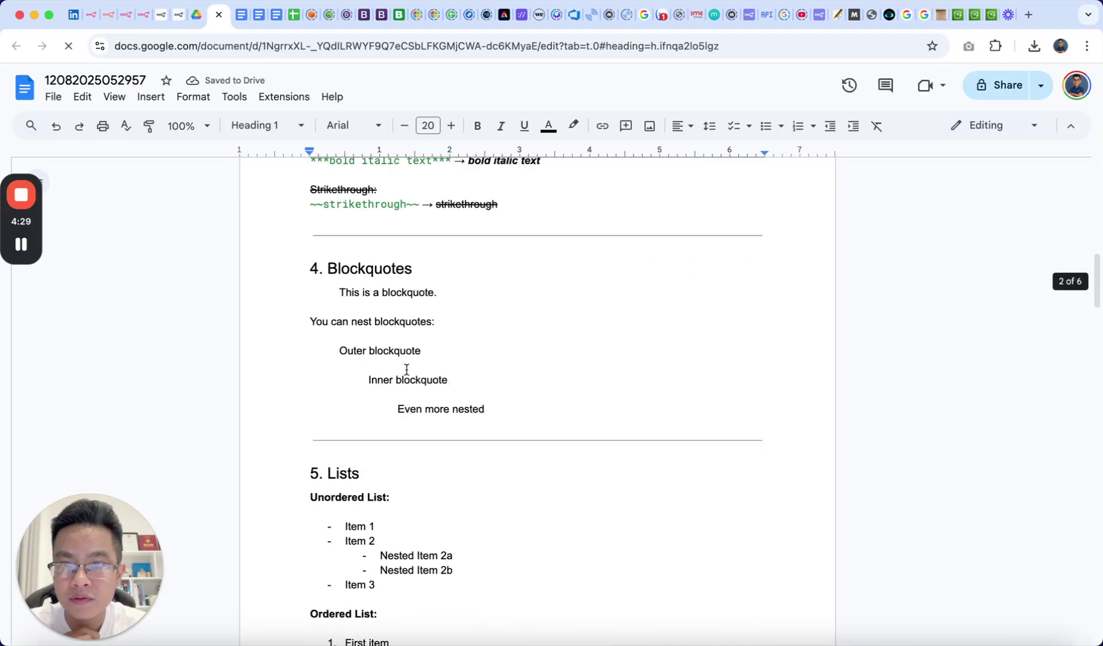
scroll(407, 369, "down", 3)
scroll(407, 370, "down", 10)
scroll(406, 370, "down", 10)
scroll(406, 371, "down", 10)
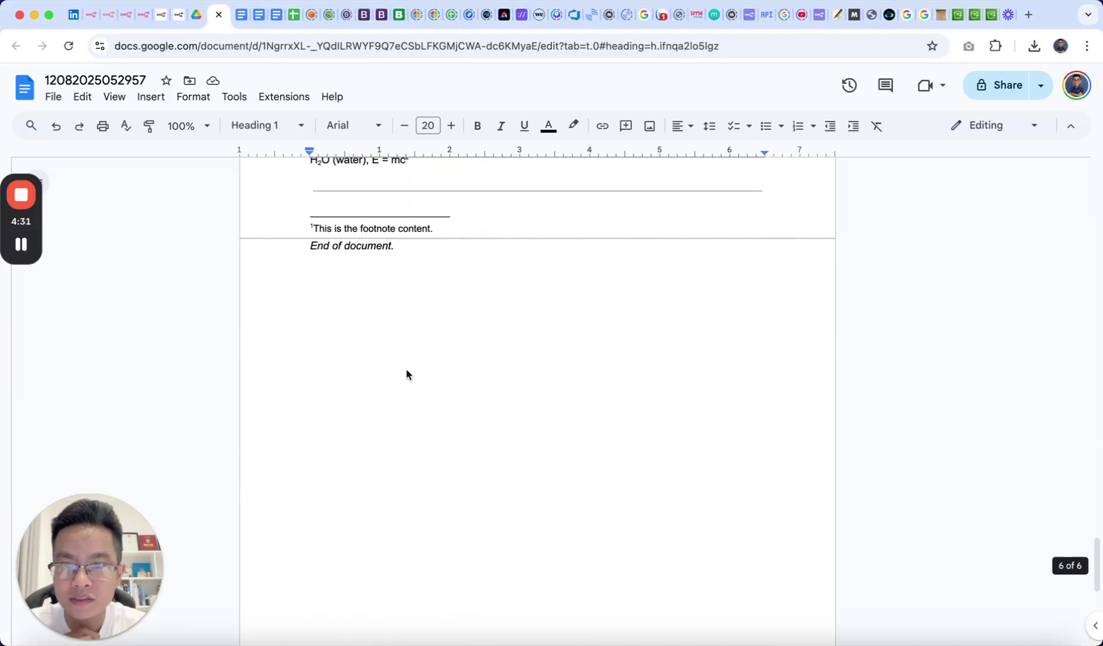
scroll(406, 370, "up", 5)
scroll(407, 370, "up", 15)
scroll(406, 369, "up", 15)
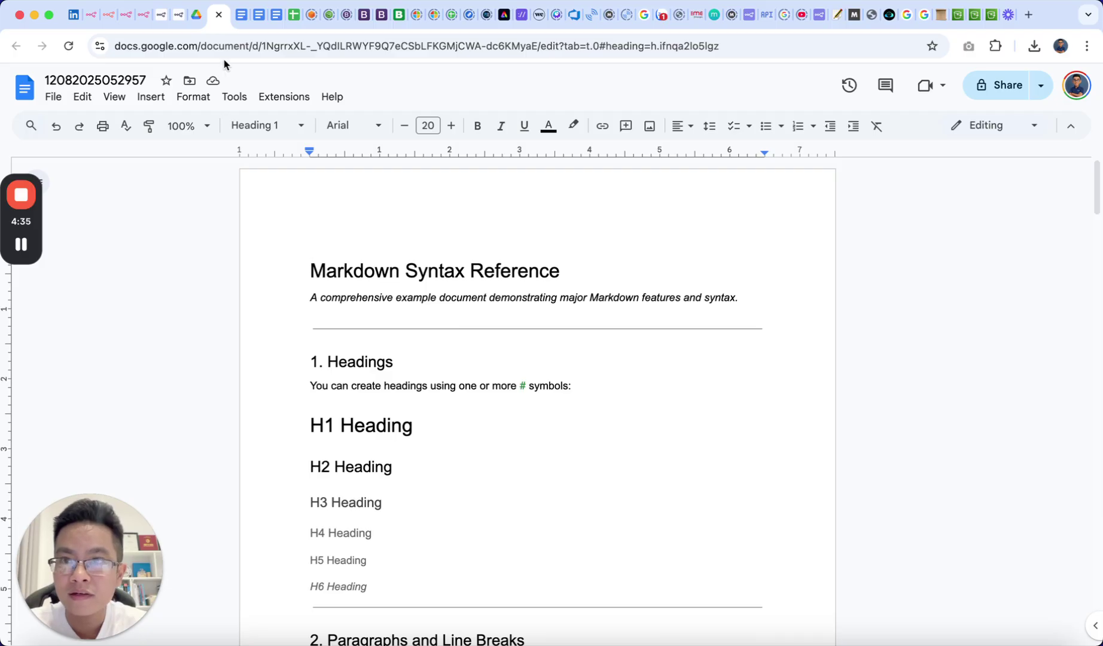
In the Free PDF Generator workflow, verify Convert document to PDF exports Google Docs as PDF
left_click(143, 14)
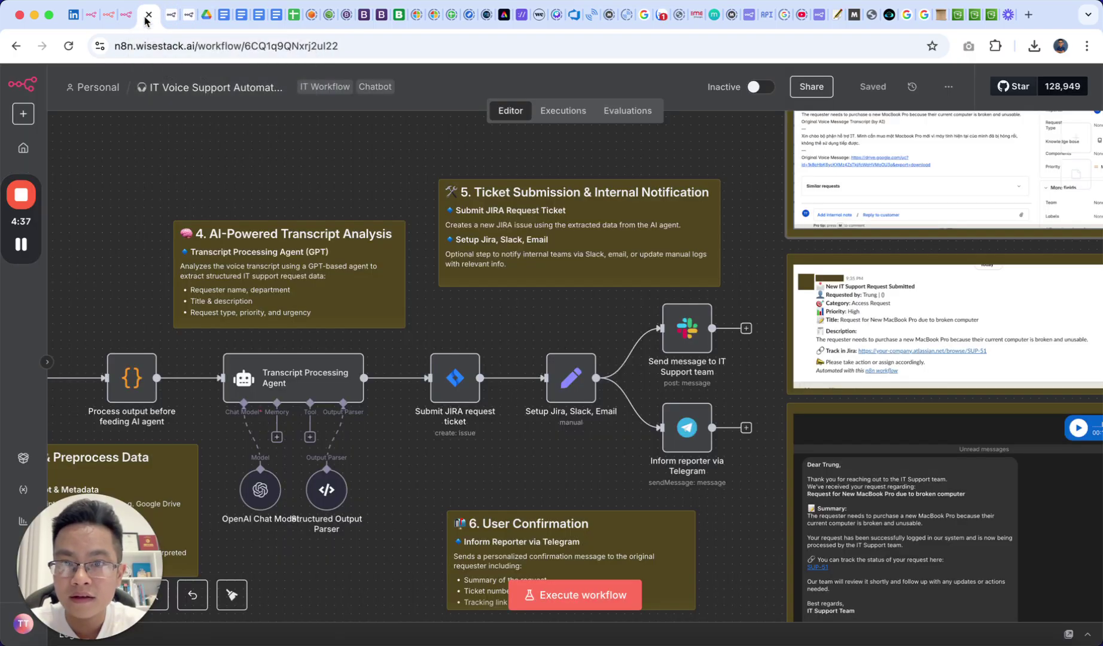
left_click(116, 14)
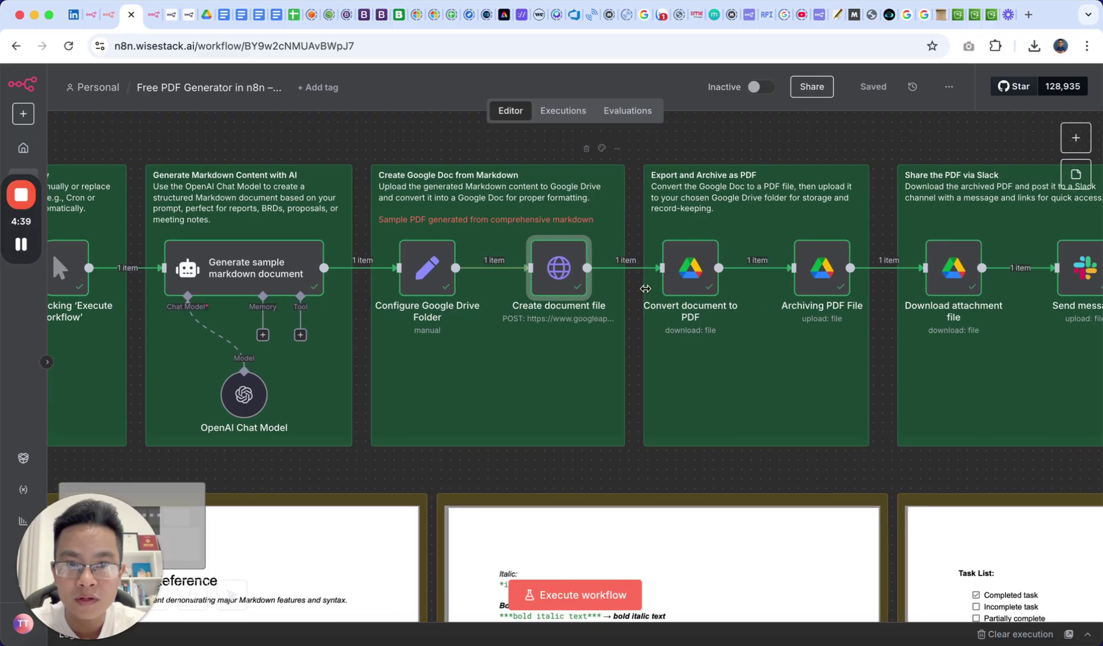
scroll(534, 267, "right", 3)
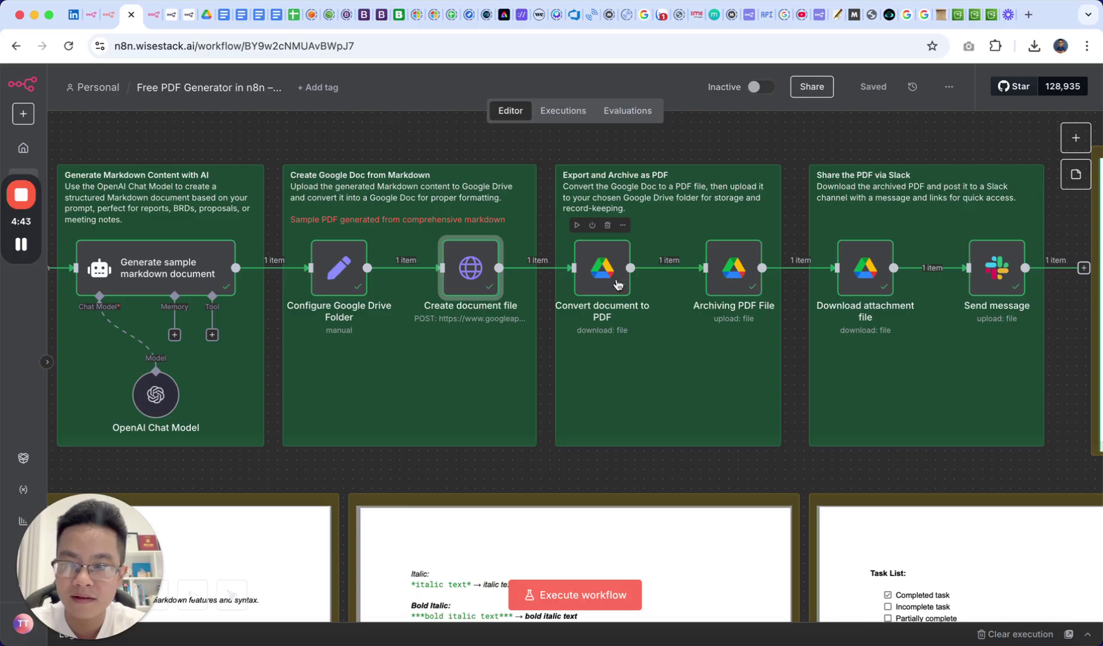
double_click(604, 271)
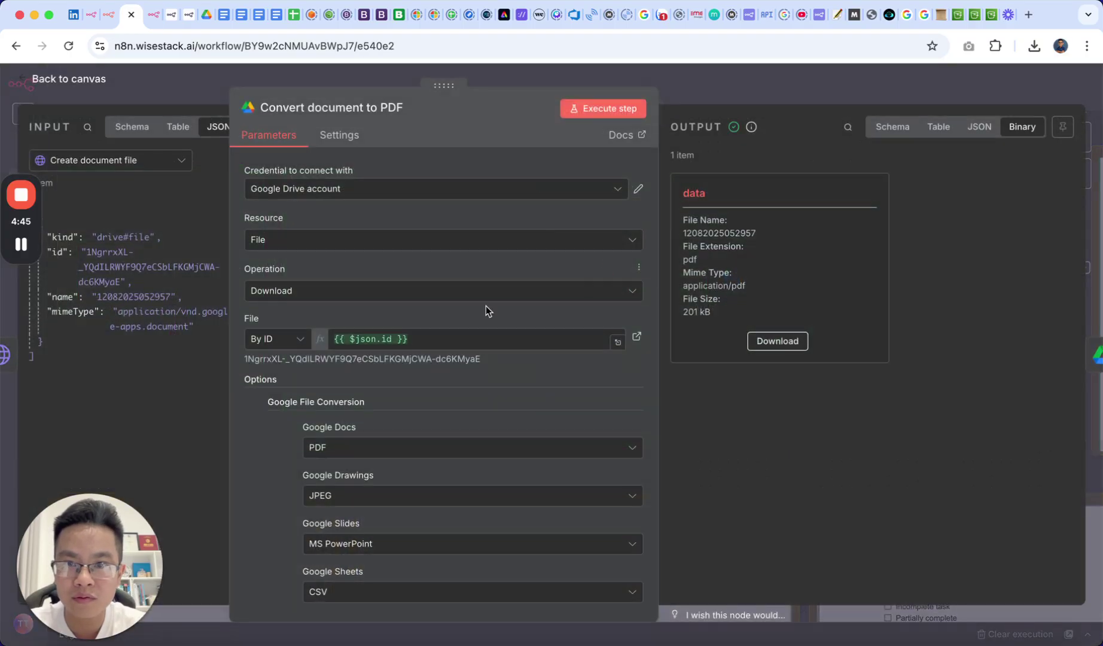
left_click(756, 89)
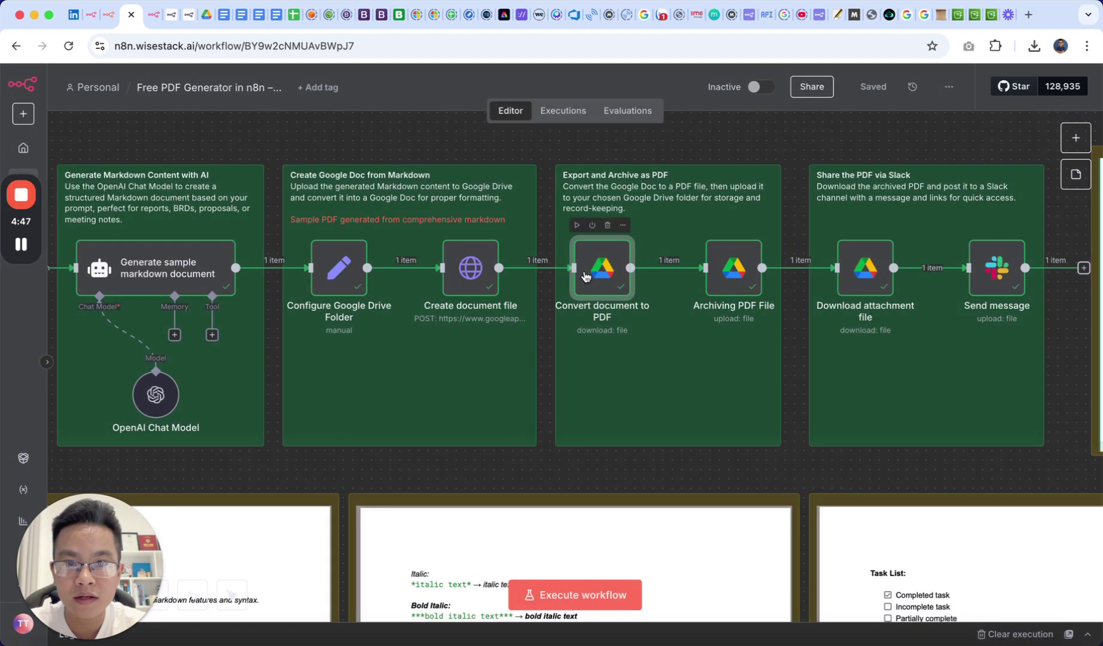
double_click(606, 394)
scroll(431, 292, "down", 2)
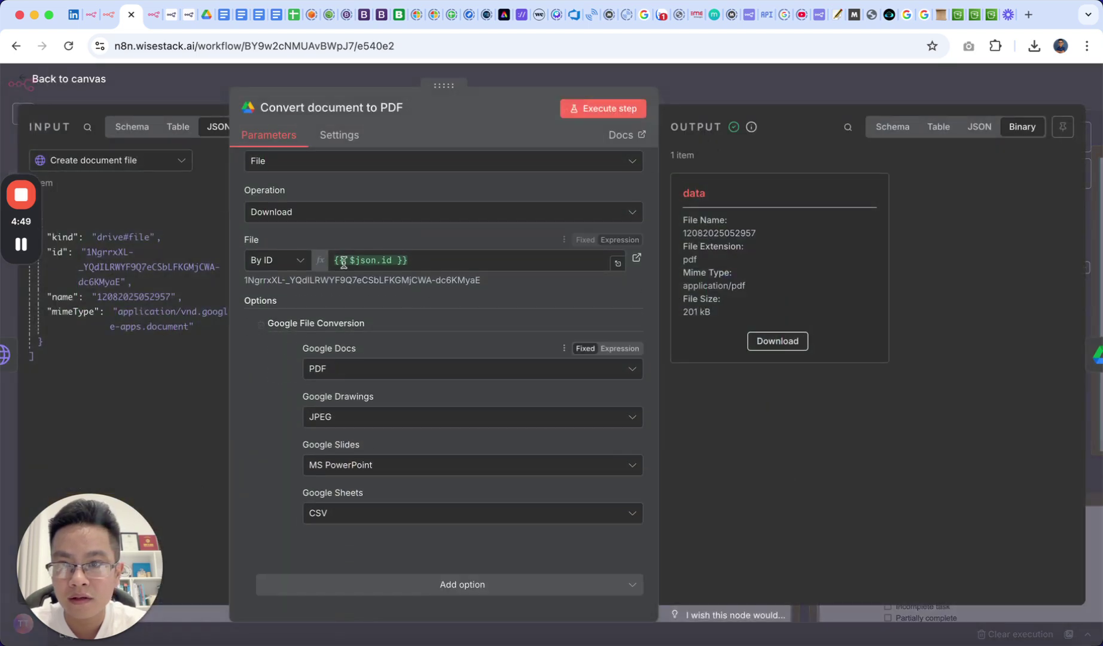
scroll(343, 262, "up", 2)
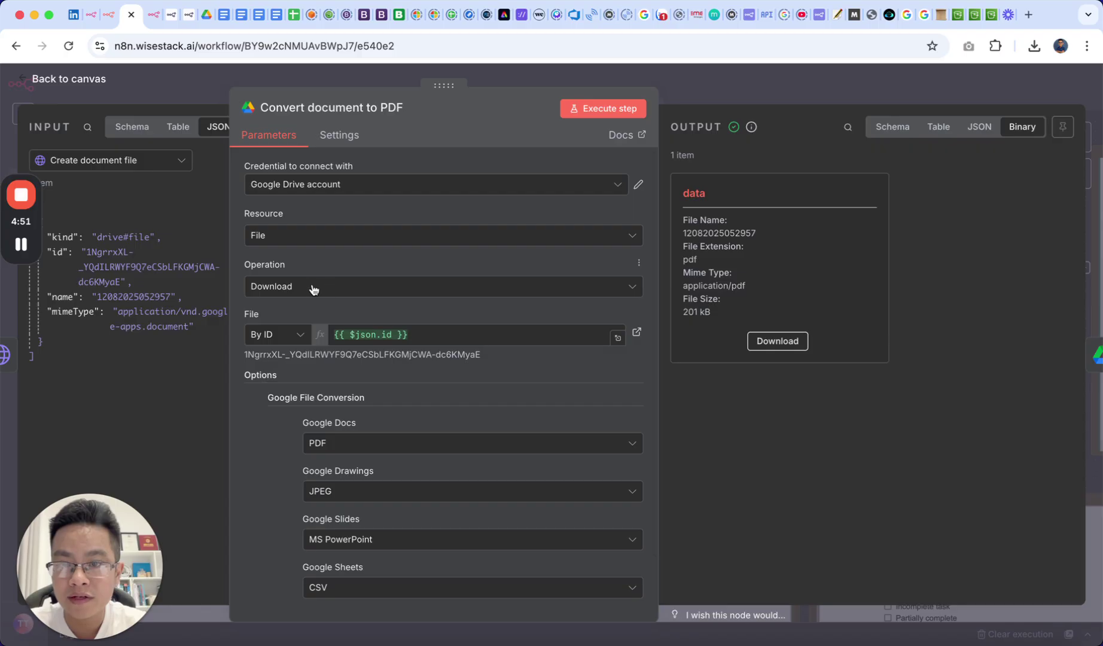
scroll(319, 442, "down", 1)
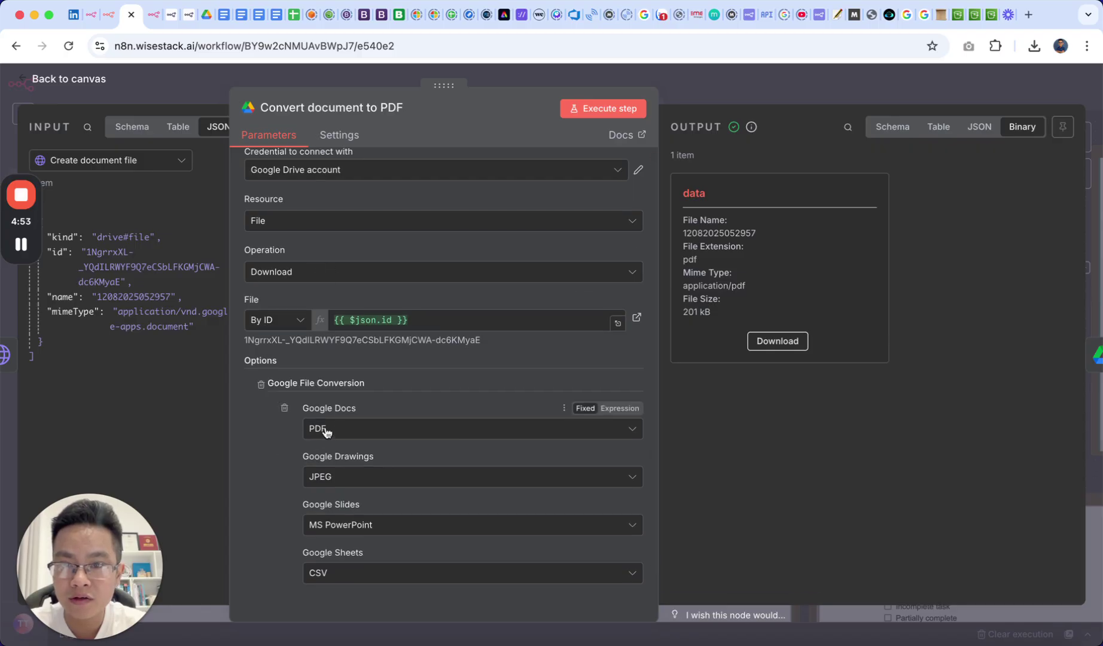
left_click(341, 430)
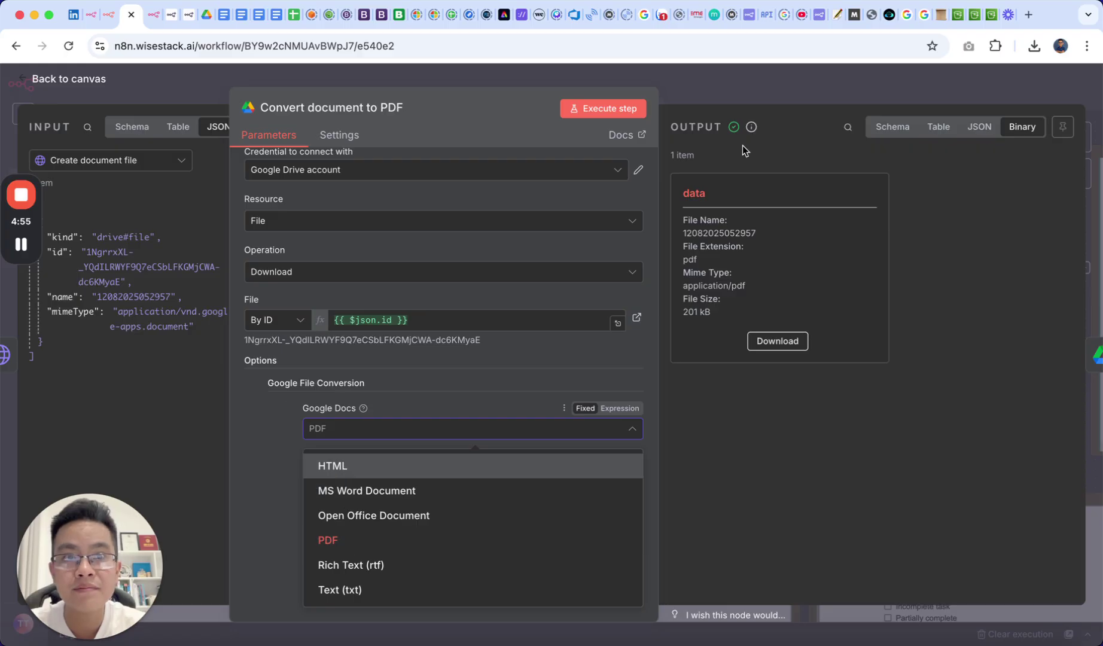
left_click(776, 88)
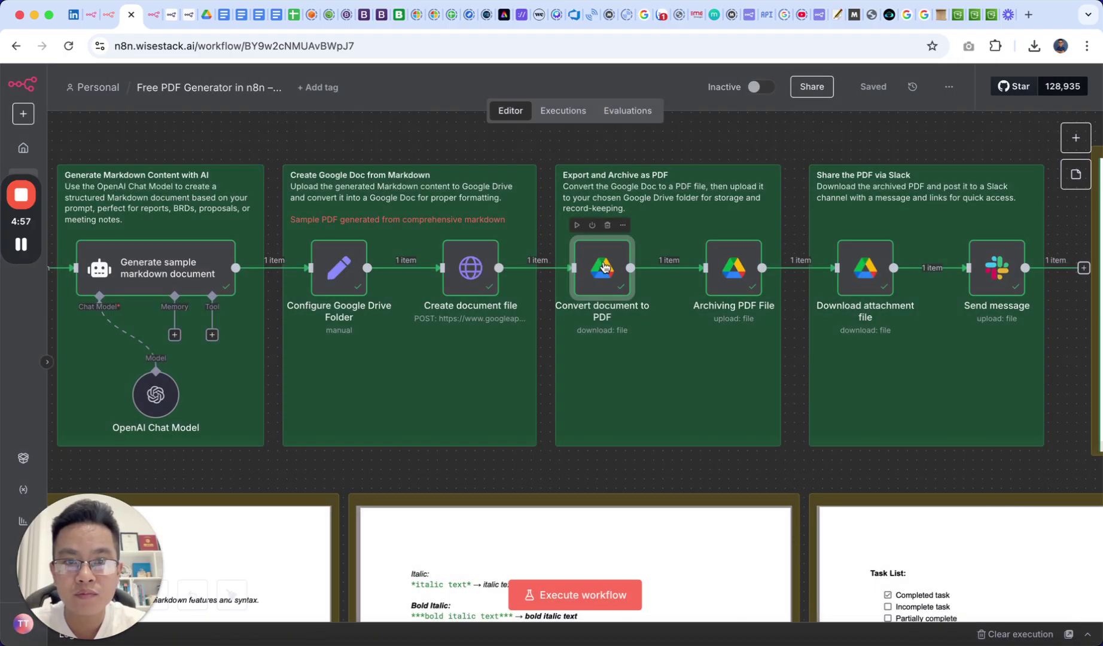
mouse_move(603, 267)
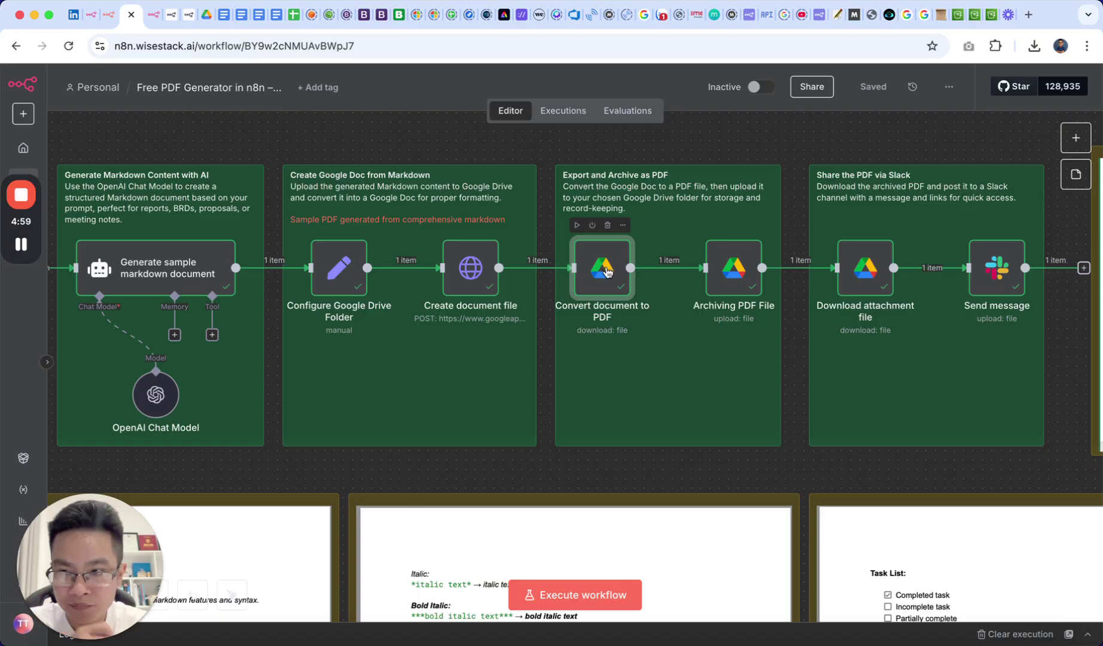
scroll(614, 282, "right", 3)
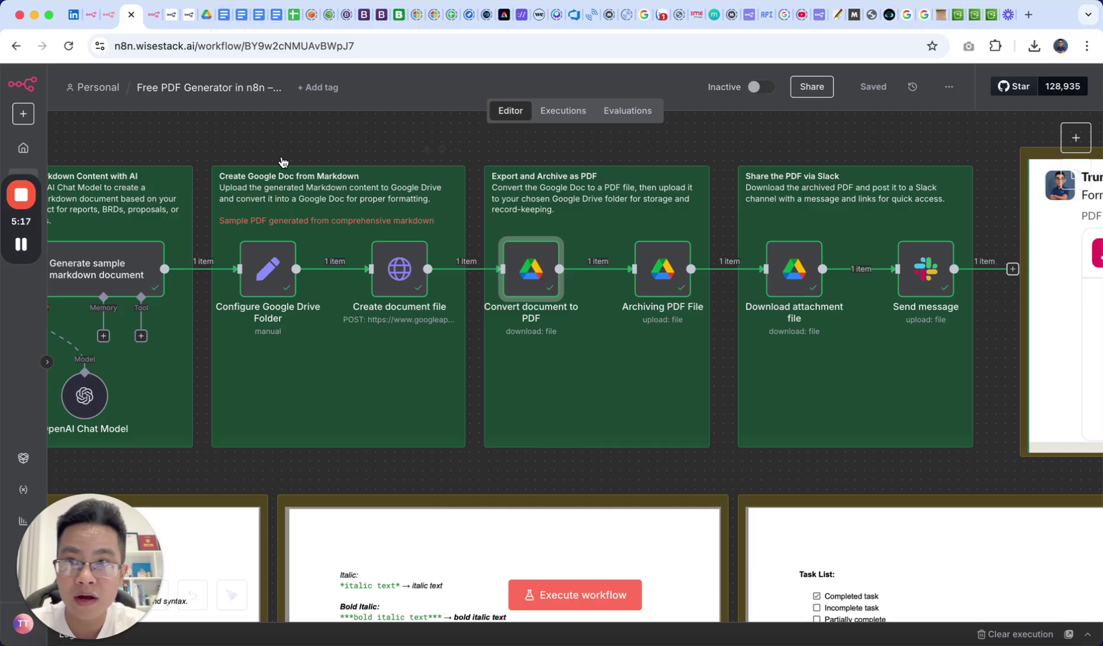
Preview 12082025052957.pdf in the SmartSales Drive folder, then return to n8n
left_click(205, 16)
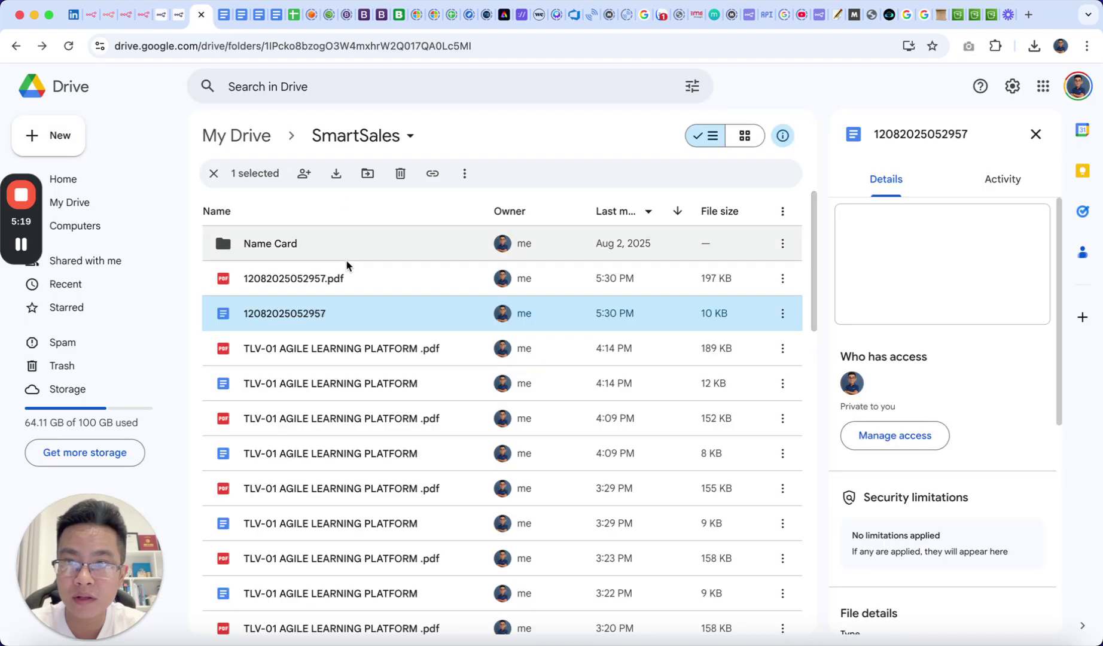
double_click(347, 280)
scroll(509, 291, "down", 10)
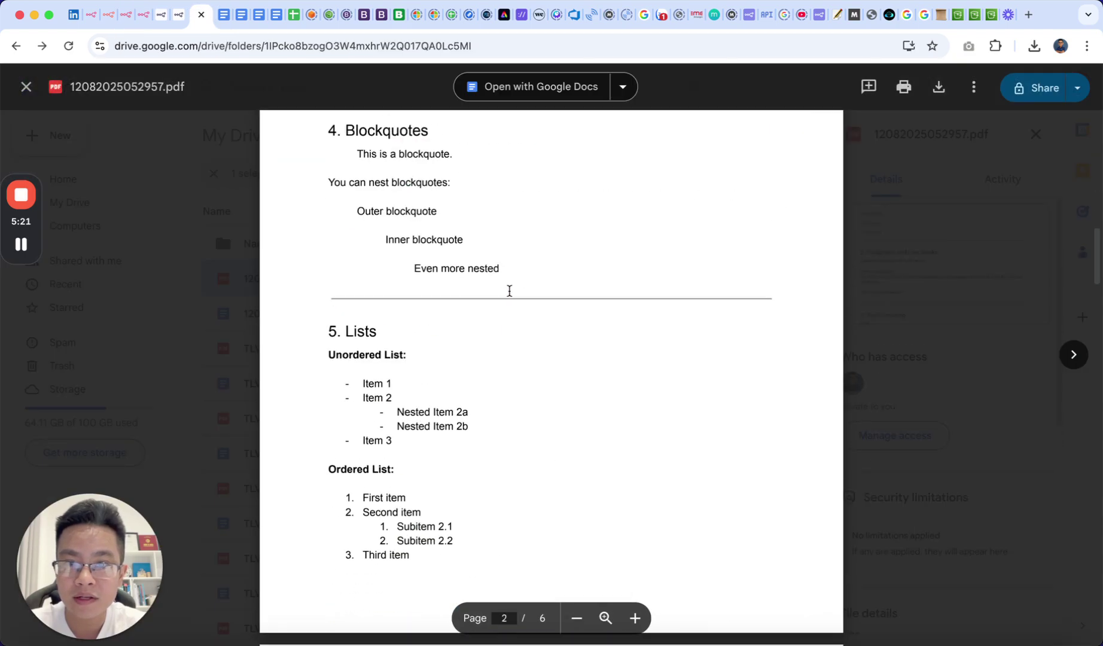
scroll(509, 290, "down", 10)
scroll(509, 290, "down", 15)
scroll(544, 267, "down", 10)
scroll(540, 274, "up", 15)
scroll(517, 283, "up", 10)
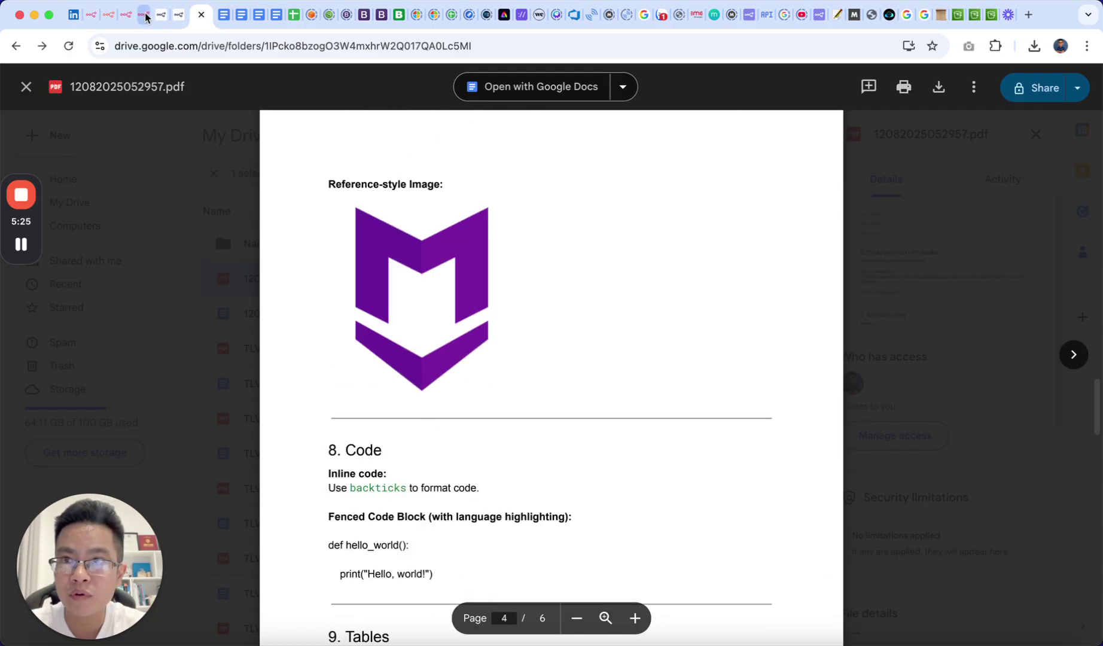
left_click(121, 14)
scroll(723, 336, "right", 3)
scroll(620, 350, "right", 2)
scroll(620, 352, "right", 4)
scroll(624, 355, "right", 3)
scroll(623, 356, "right", 5)
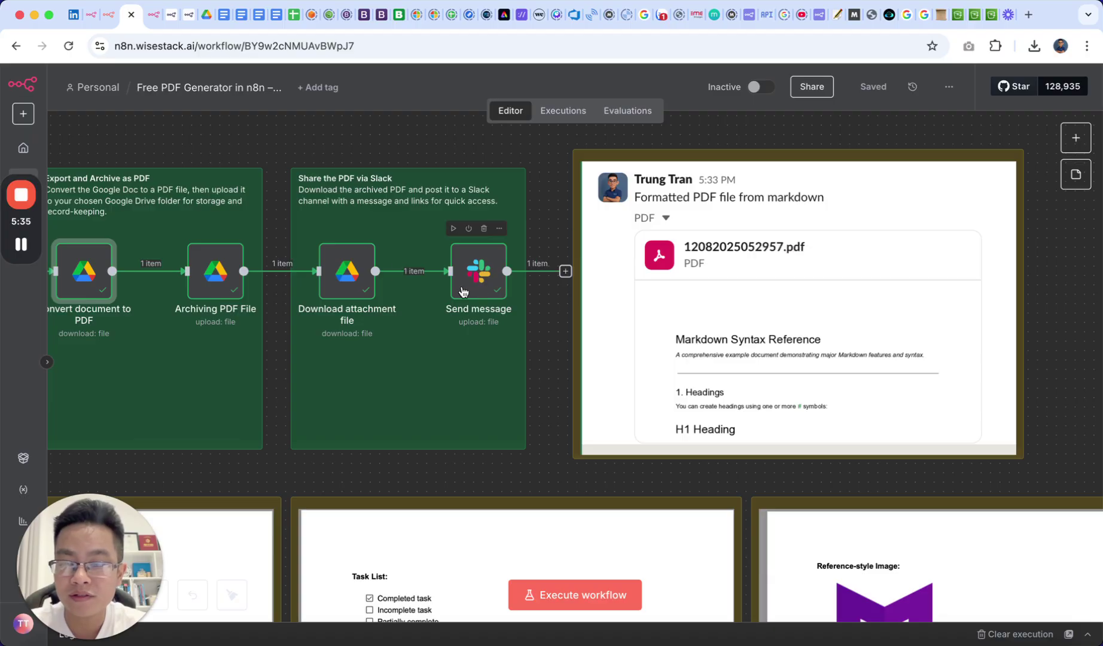
mouse_move(414, 348)
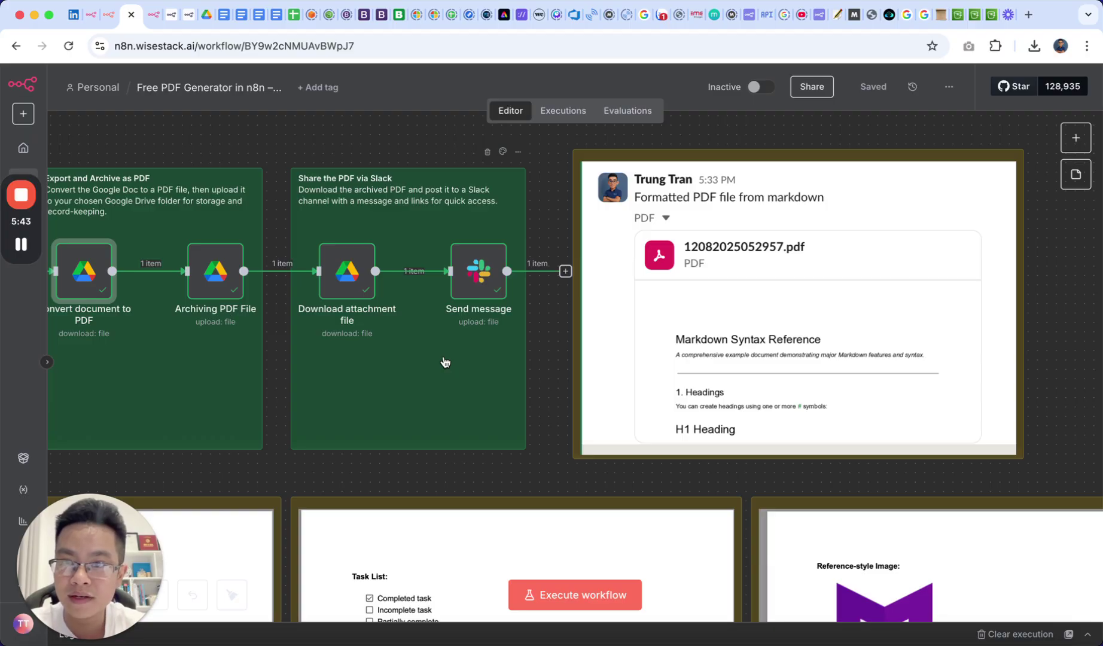
scroll(443, 362, "left", 10)
scroll(444, 362, "left", 3)
scroll(444, 362, "down", 3)
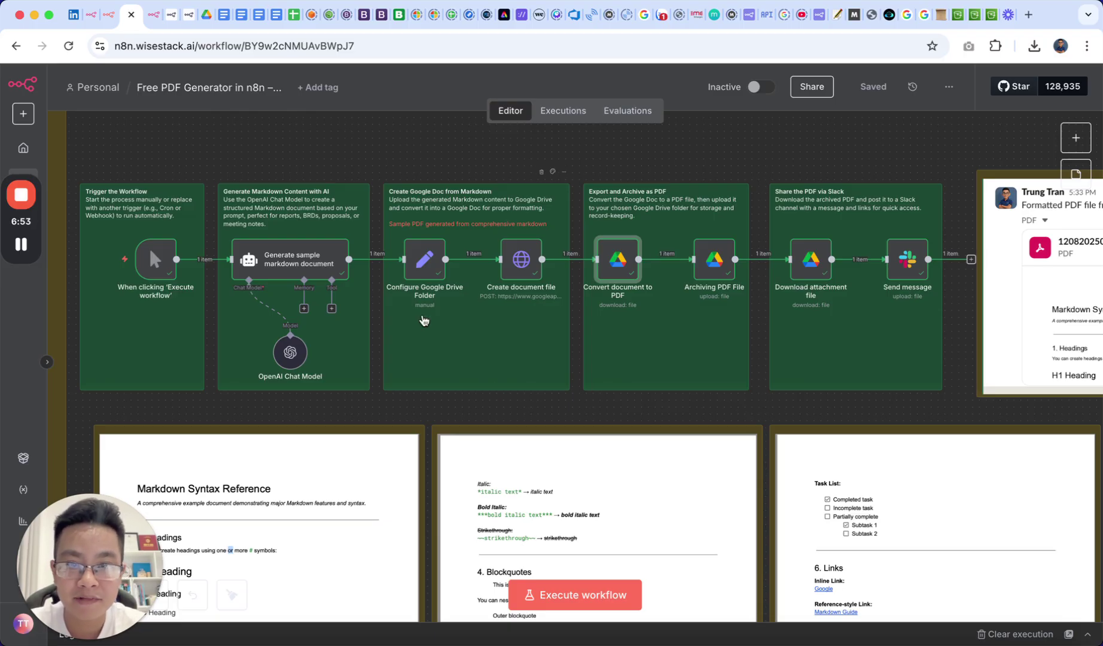
scroll(366, 403, "down", 2)
scroll(366, 402, "down", 3)
scroll(366, 402, "down", 3)
scroll(367, 405, "down", 2)
scroll(365, 404, "left", 5)
scroll(365, 404, "left", 2)
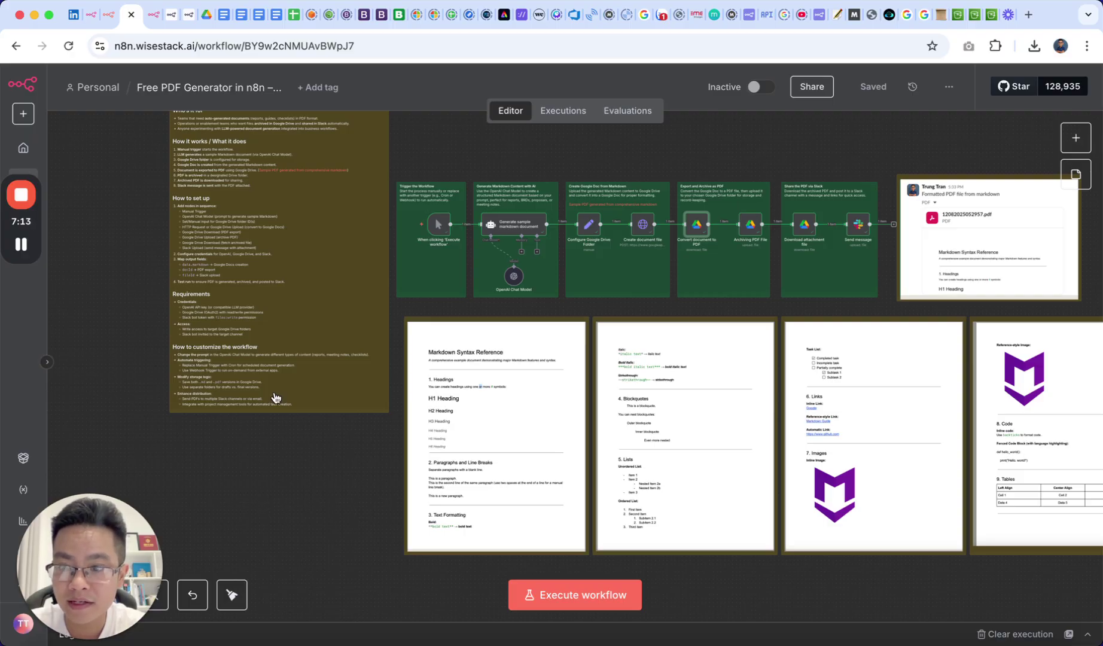
scroll(276, 398, "up", 3, "ctrl")
scroll(273, 399, "up", 5)
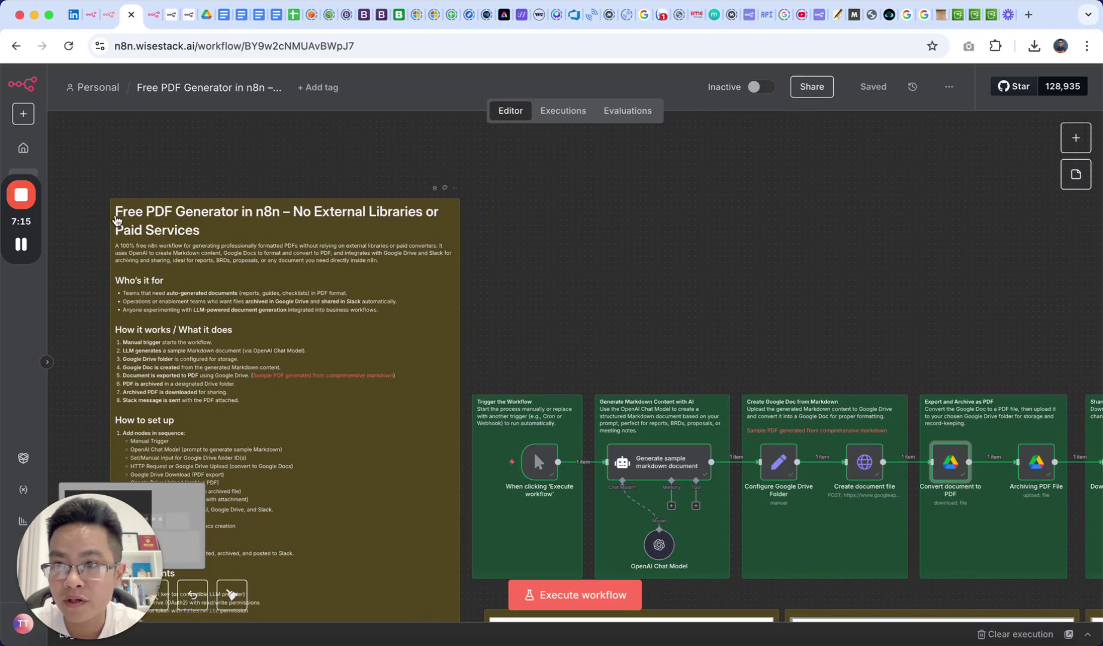